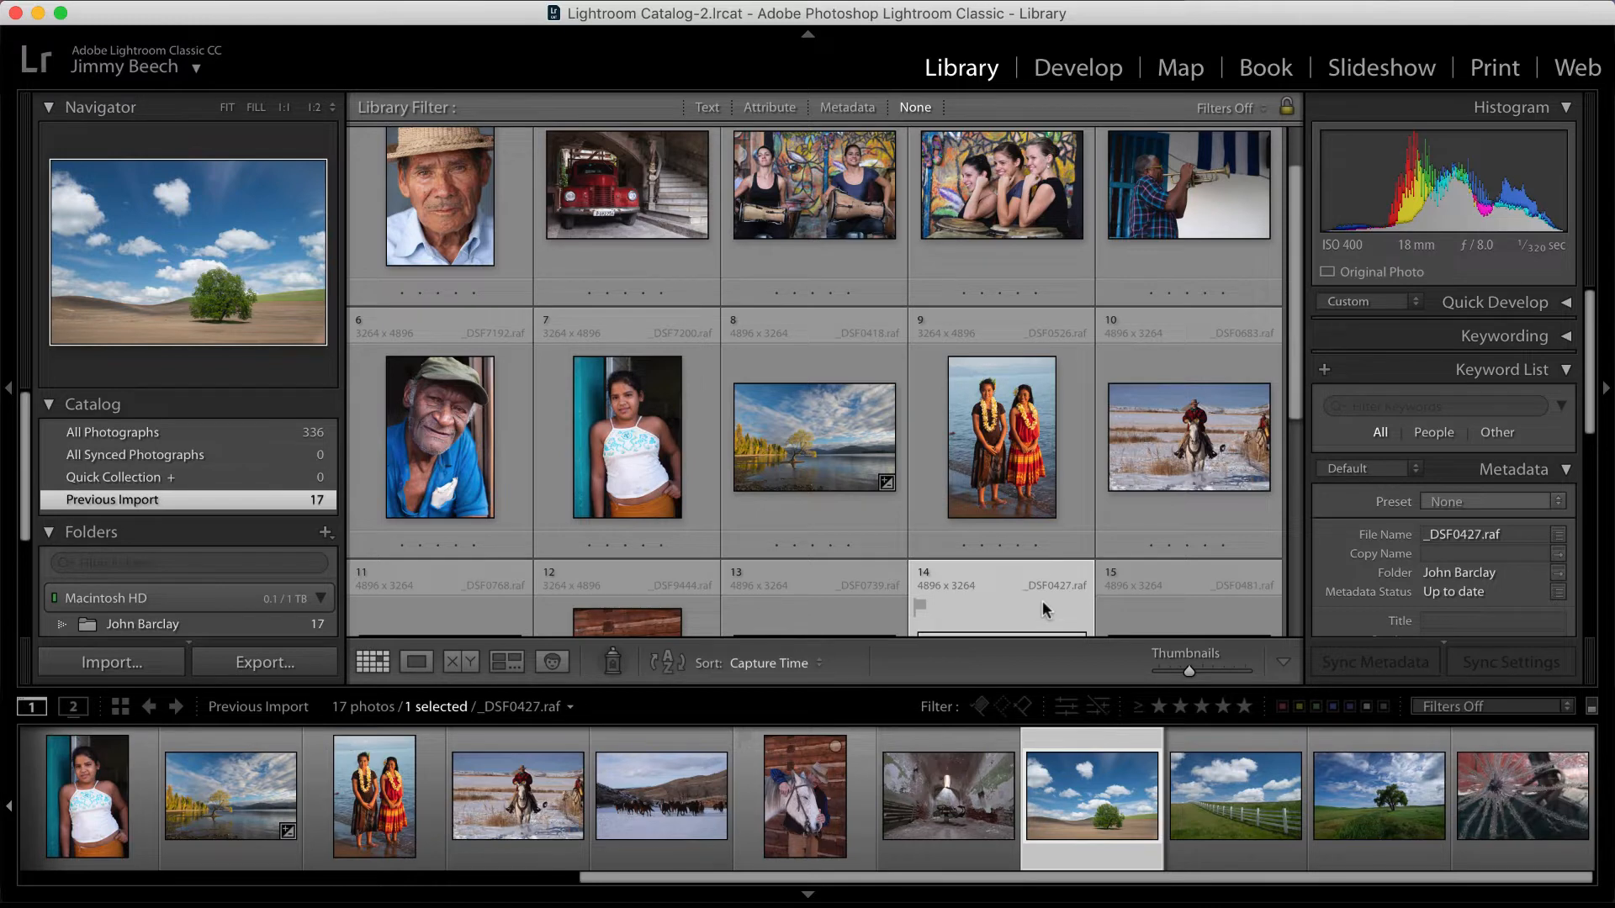
Add photos _DSF0481, _DSF0601, _DSF0862, _DSF0418, _DSF0721, _DSF0654 and _DSF0628 to the selection that already holds _DSF0427
scroll(1043, 601, down, 3)
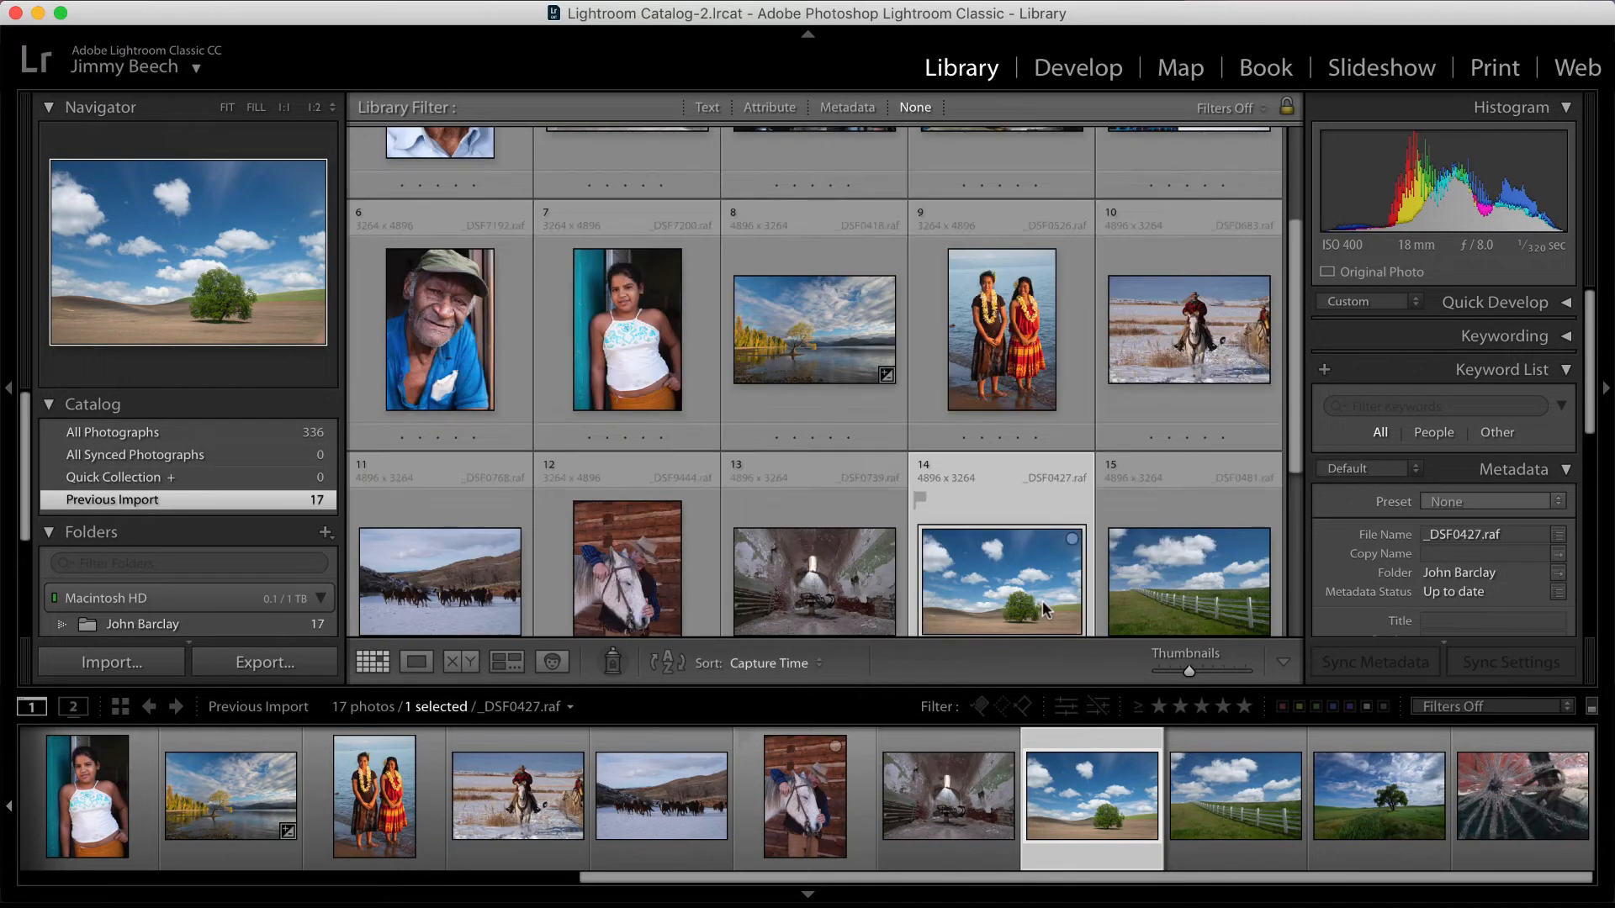
scroll(1042, 601, down, 4)
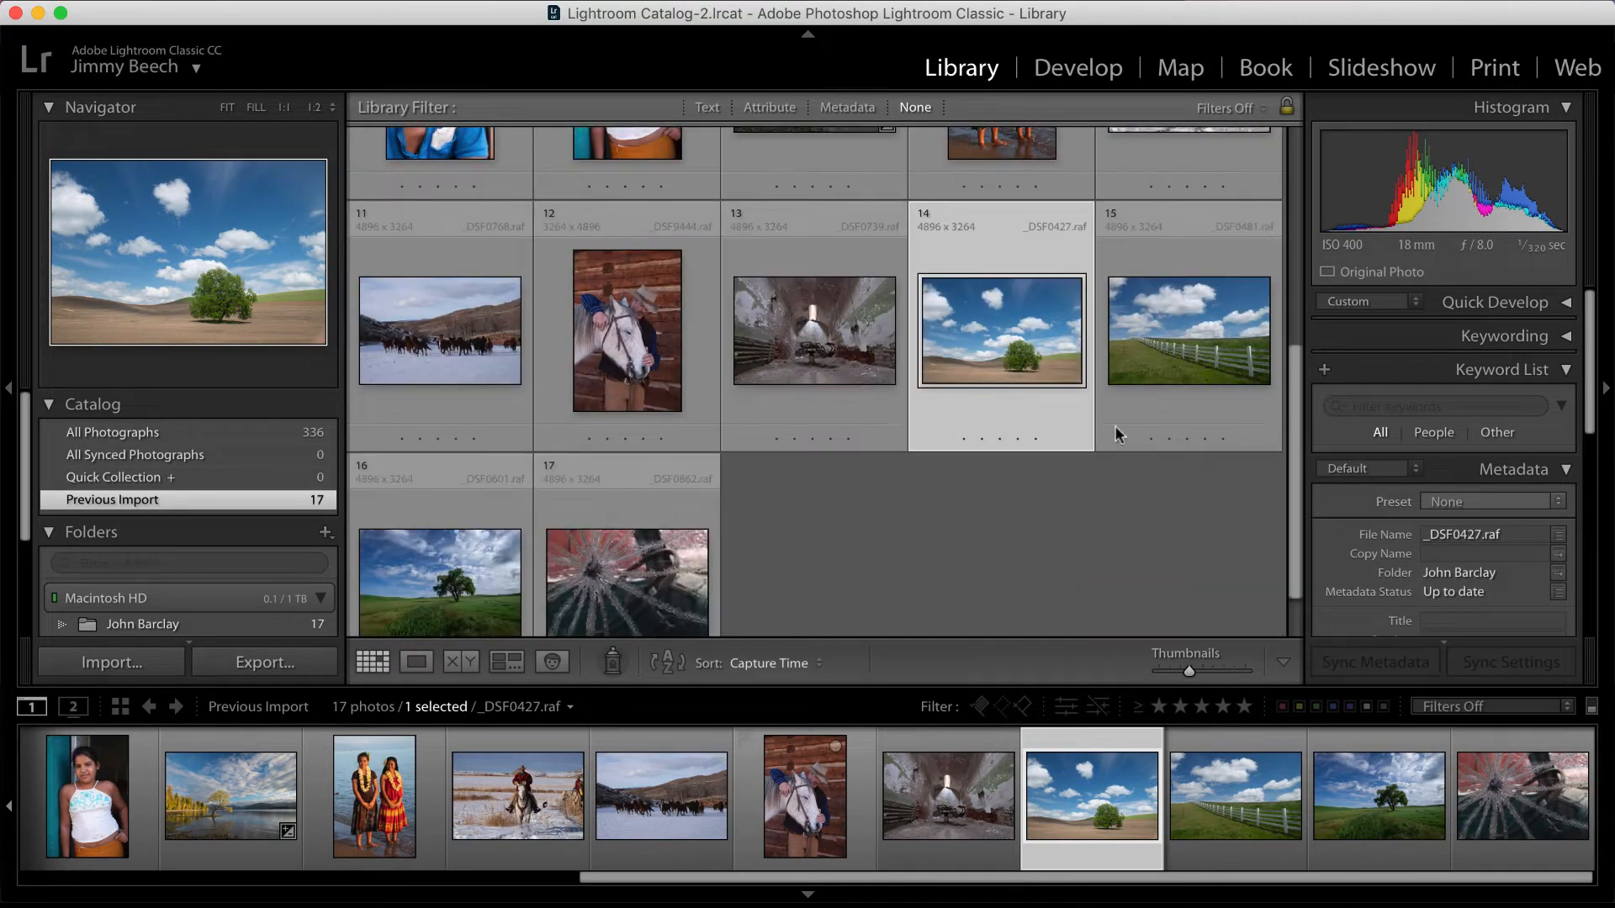
super+click(1178, 349)
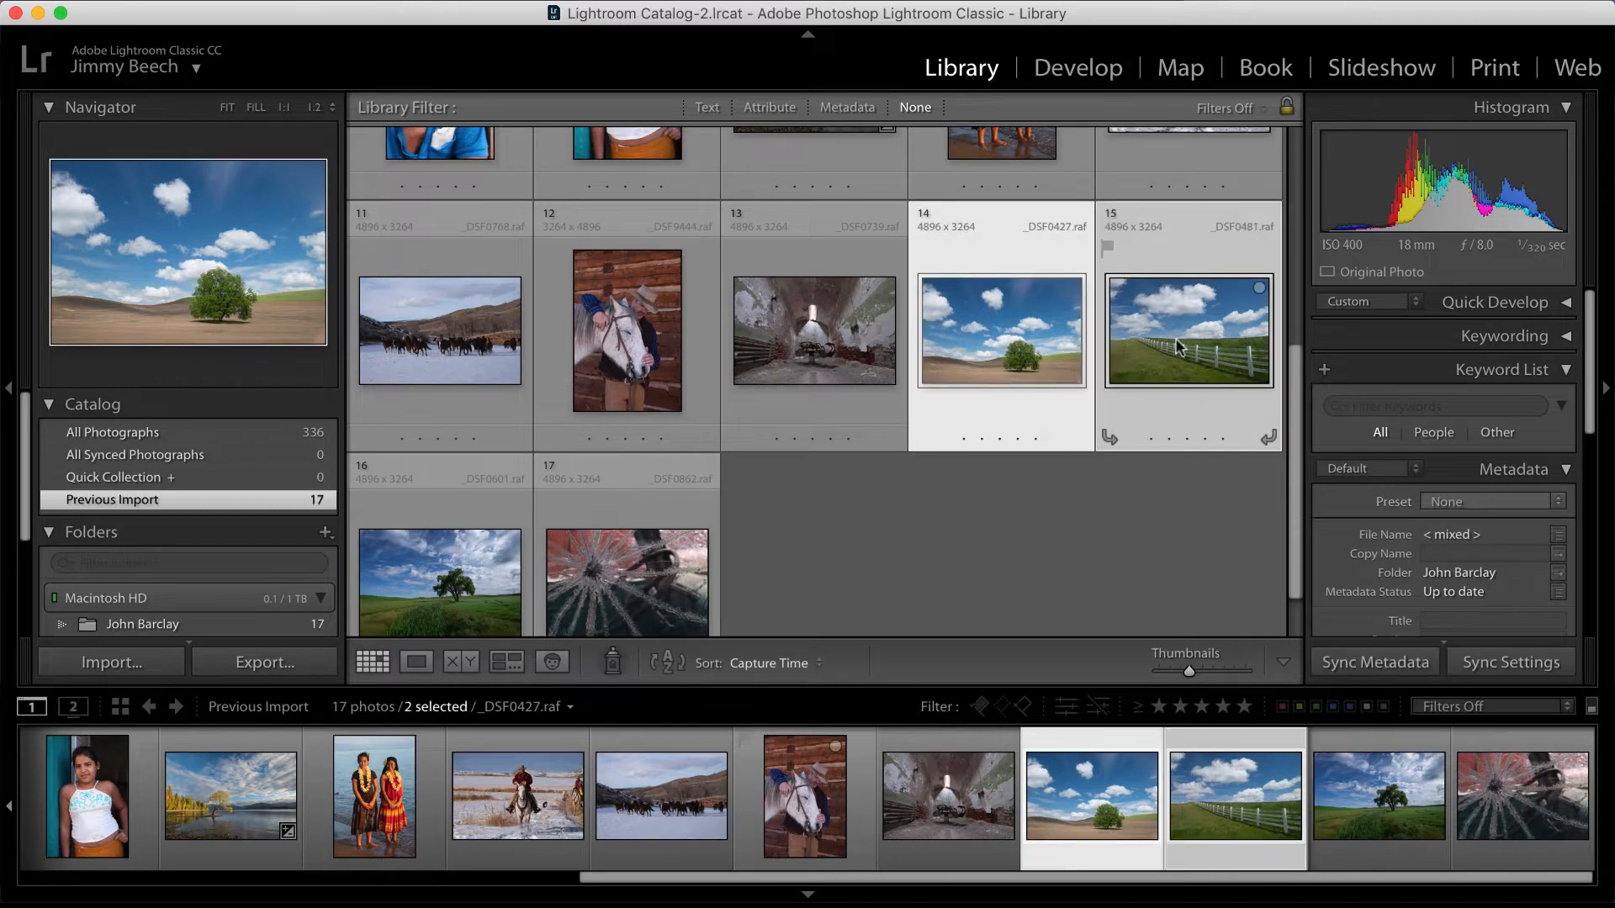
super+click(446, 553)
super+click(611, 577)
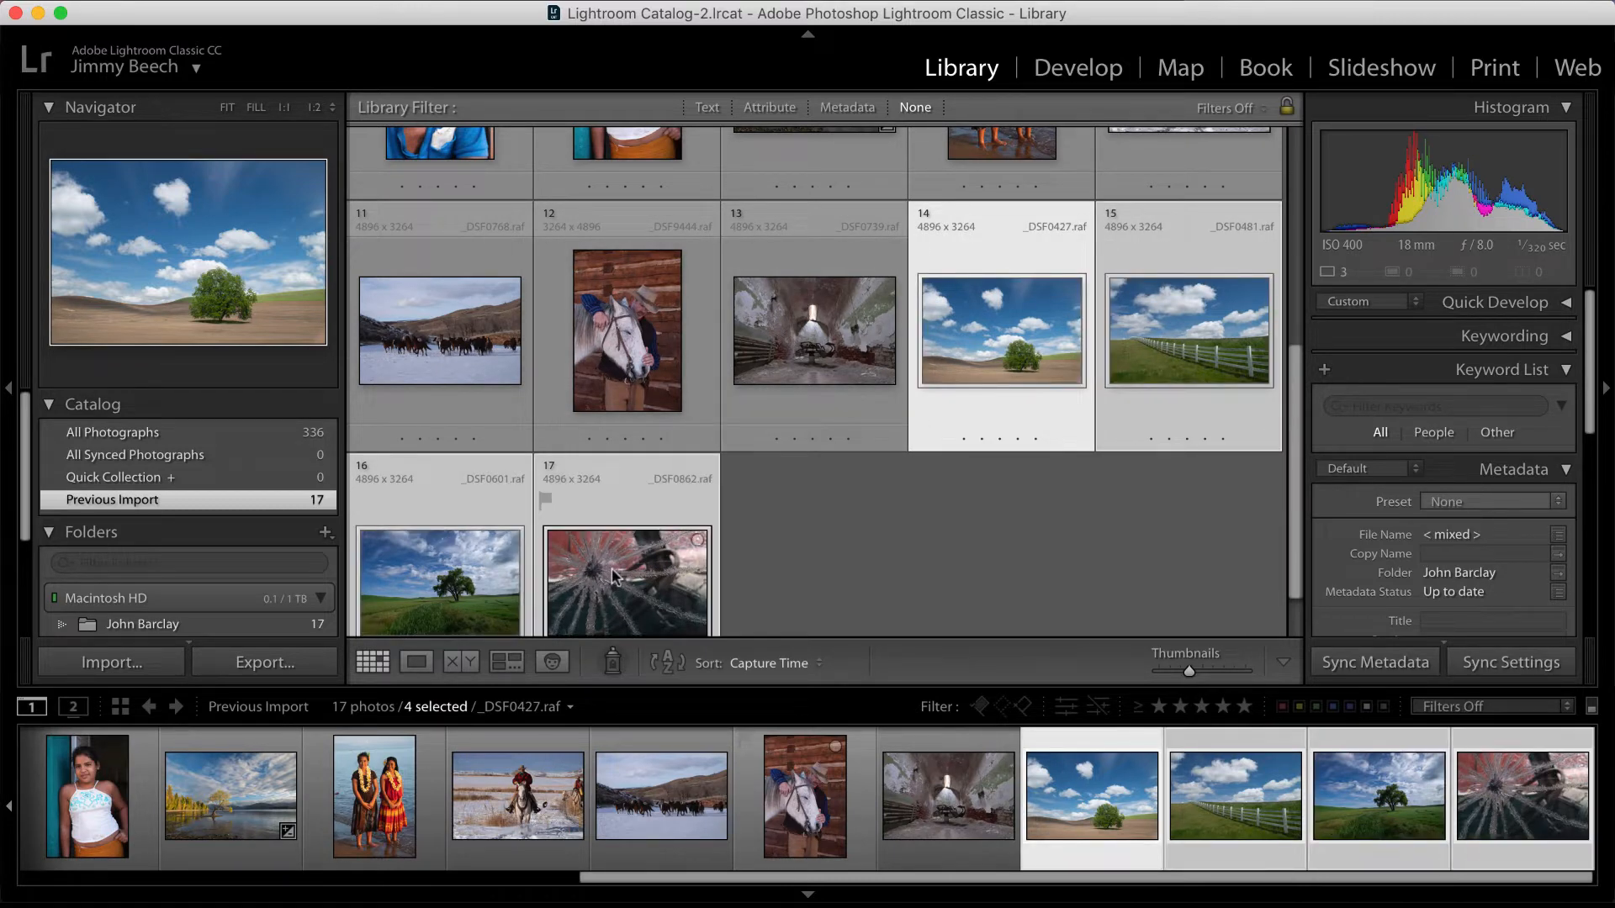
scroll(613, 572, up, 3)
super+click(838, 343)
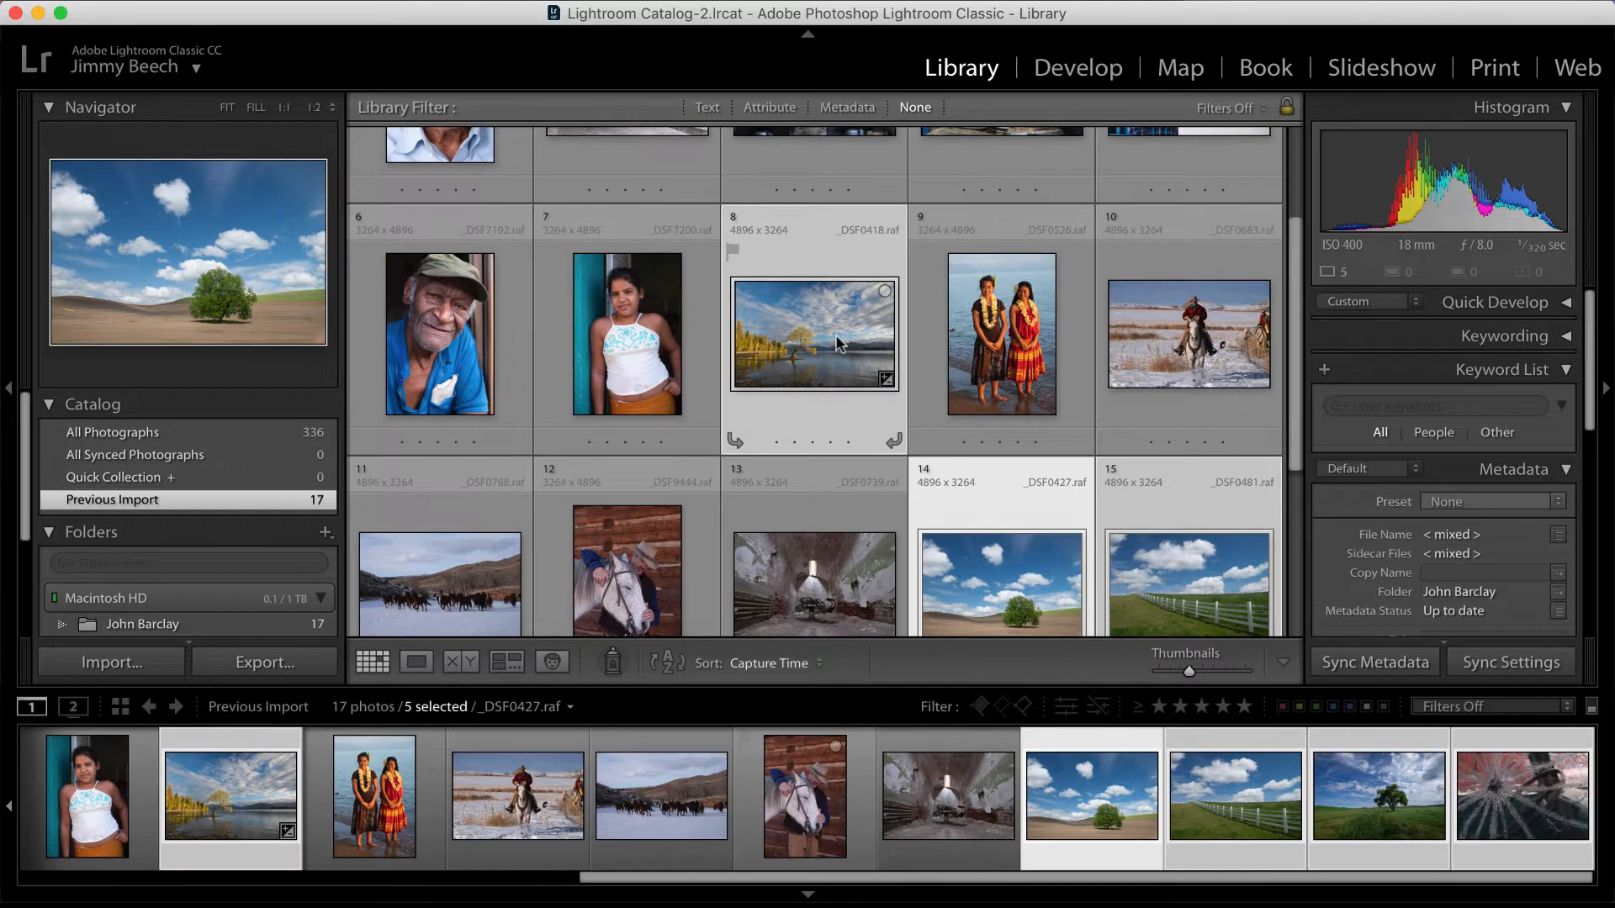
scroll(838, 341, up, 3)
super+click(944, 265)
super+click(812, 269)
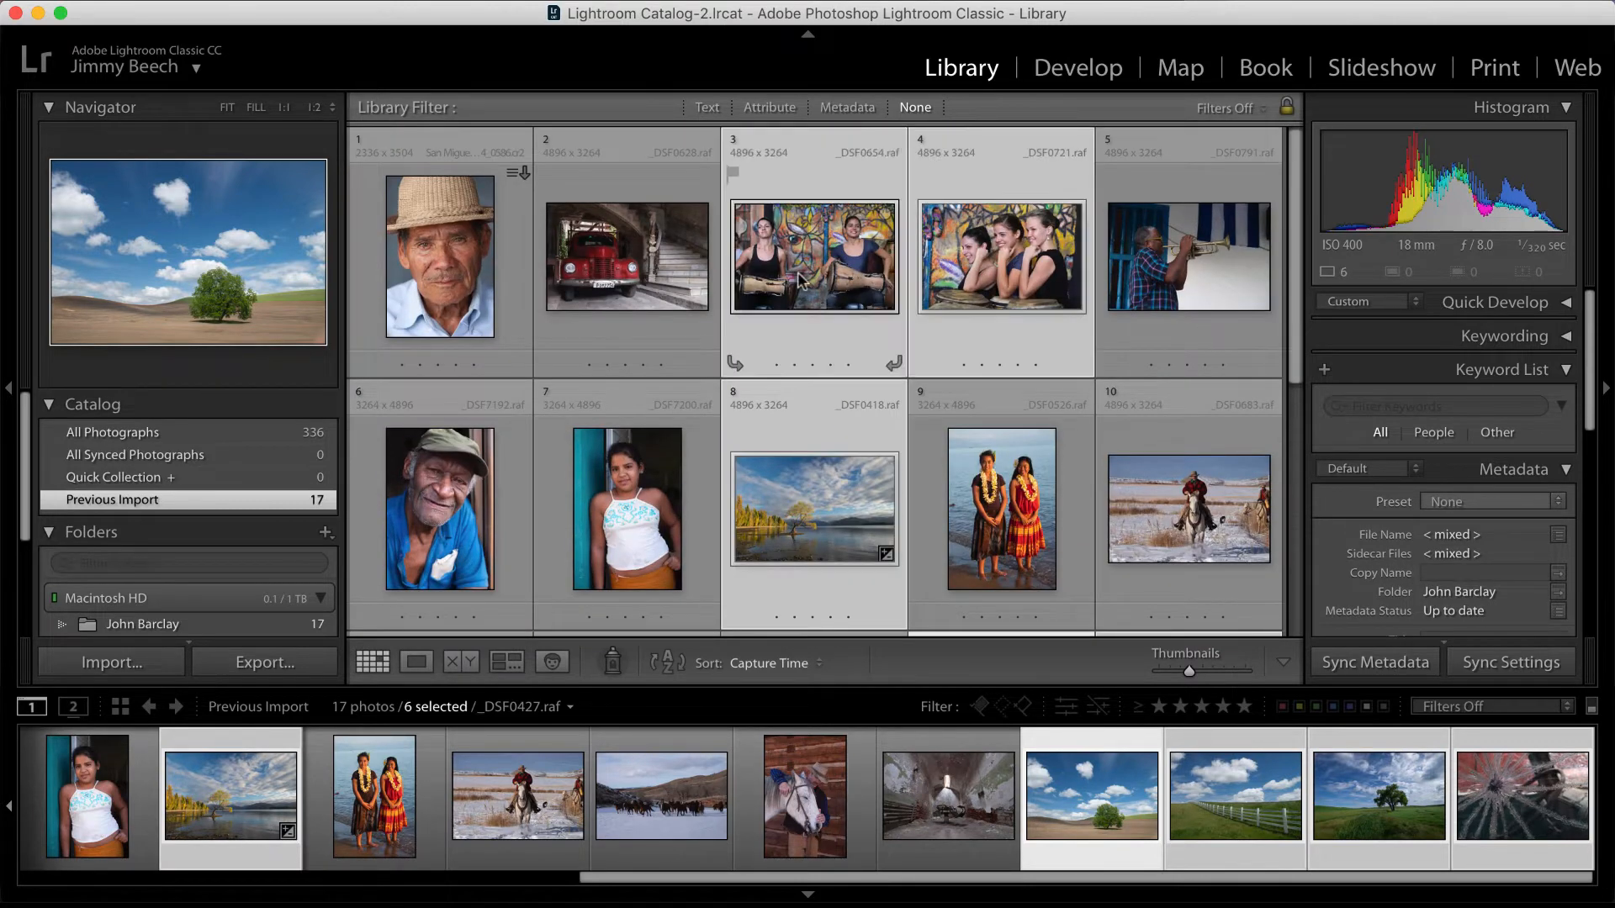
super+click(627, 281)
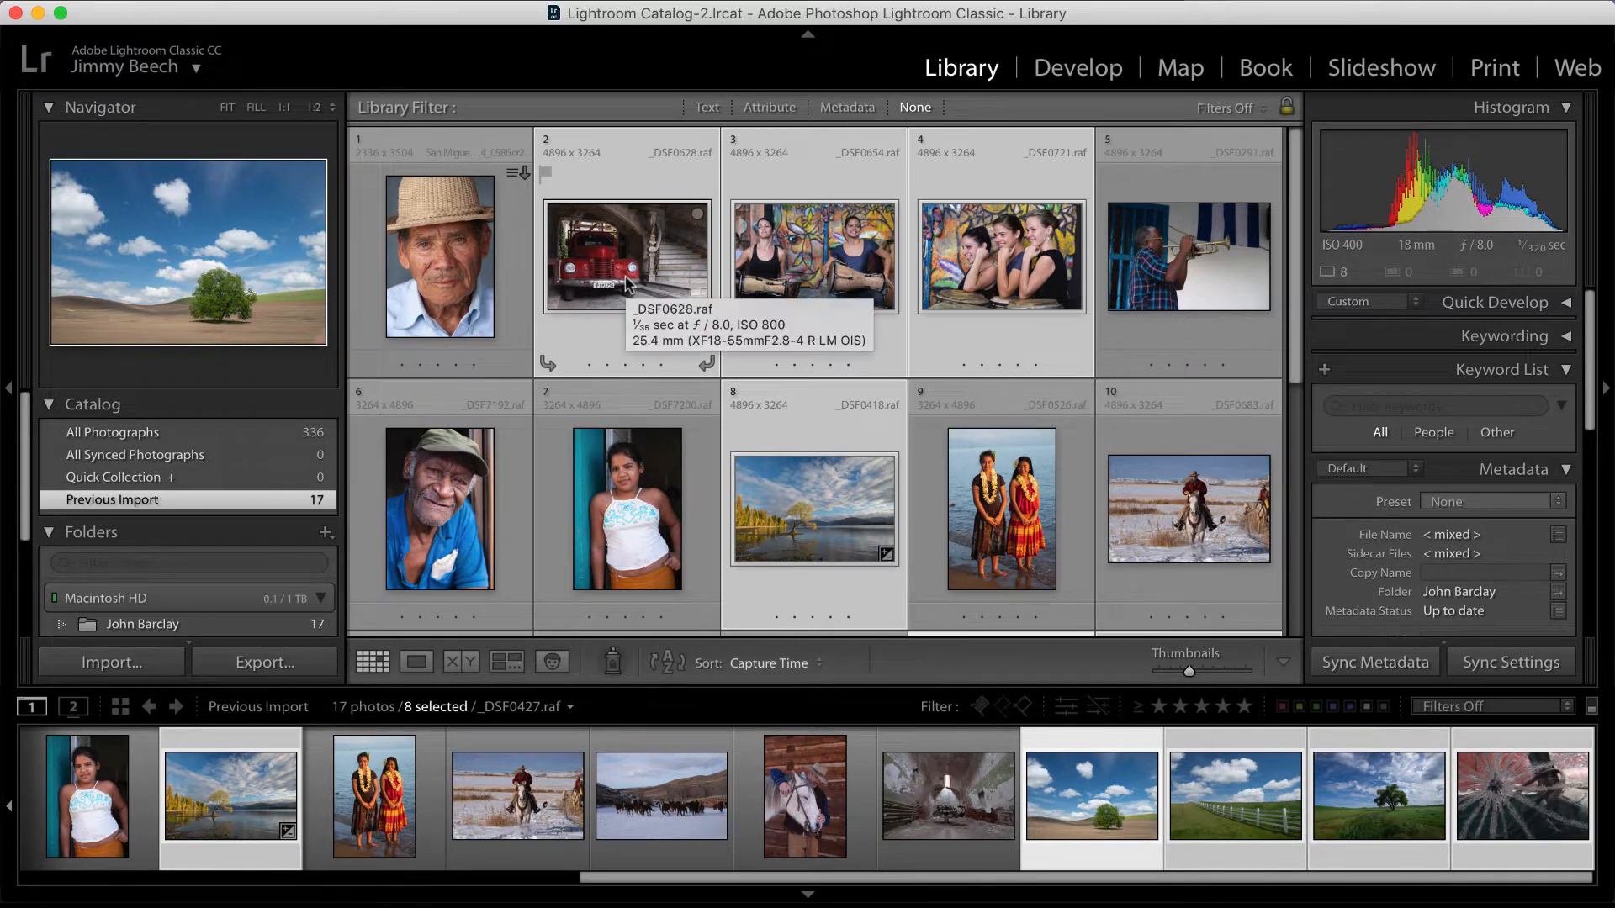
Send the selected photos to Exposure X4 as 16-bit ProPhoto RGB TIFF copies with Lightroom adjustments at 240 resolution
right_click(627, 282)
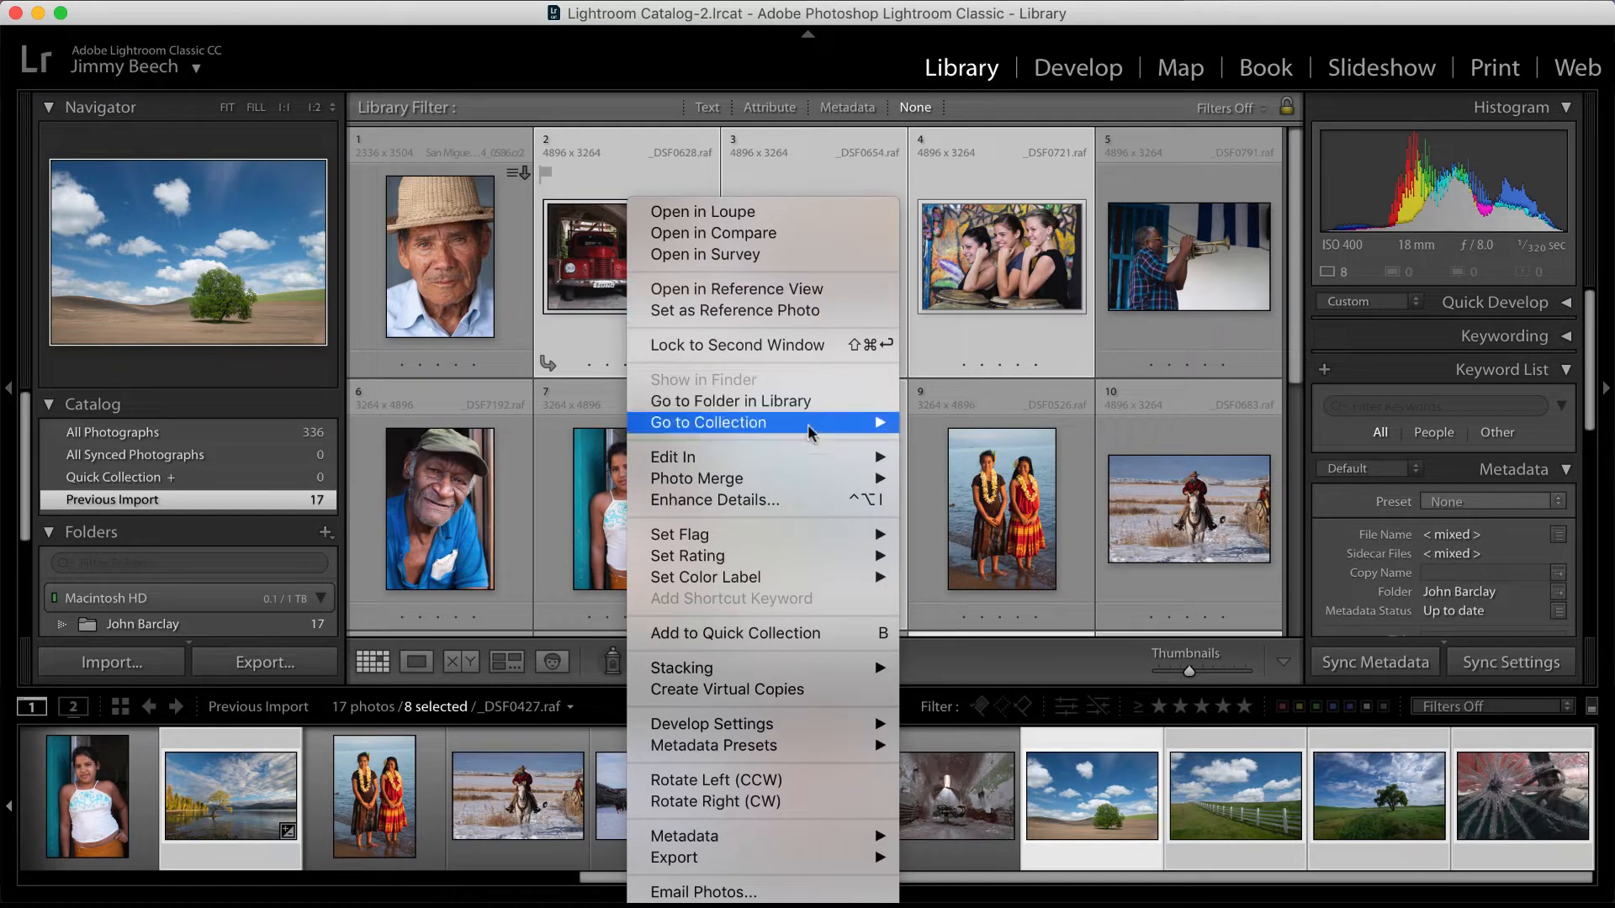
mouse_move(837, 461)
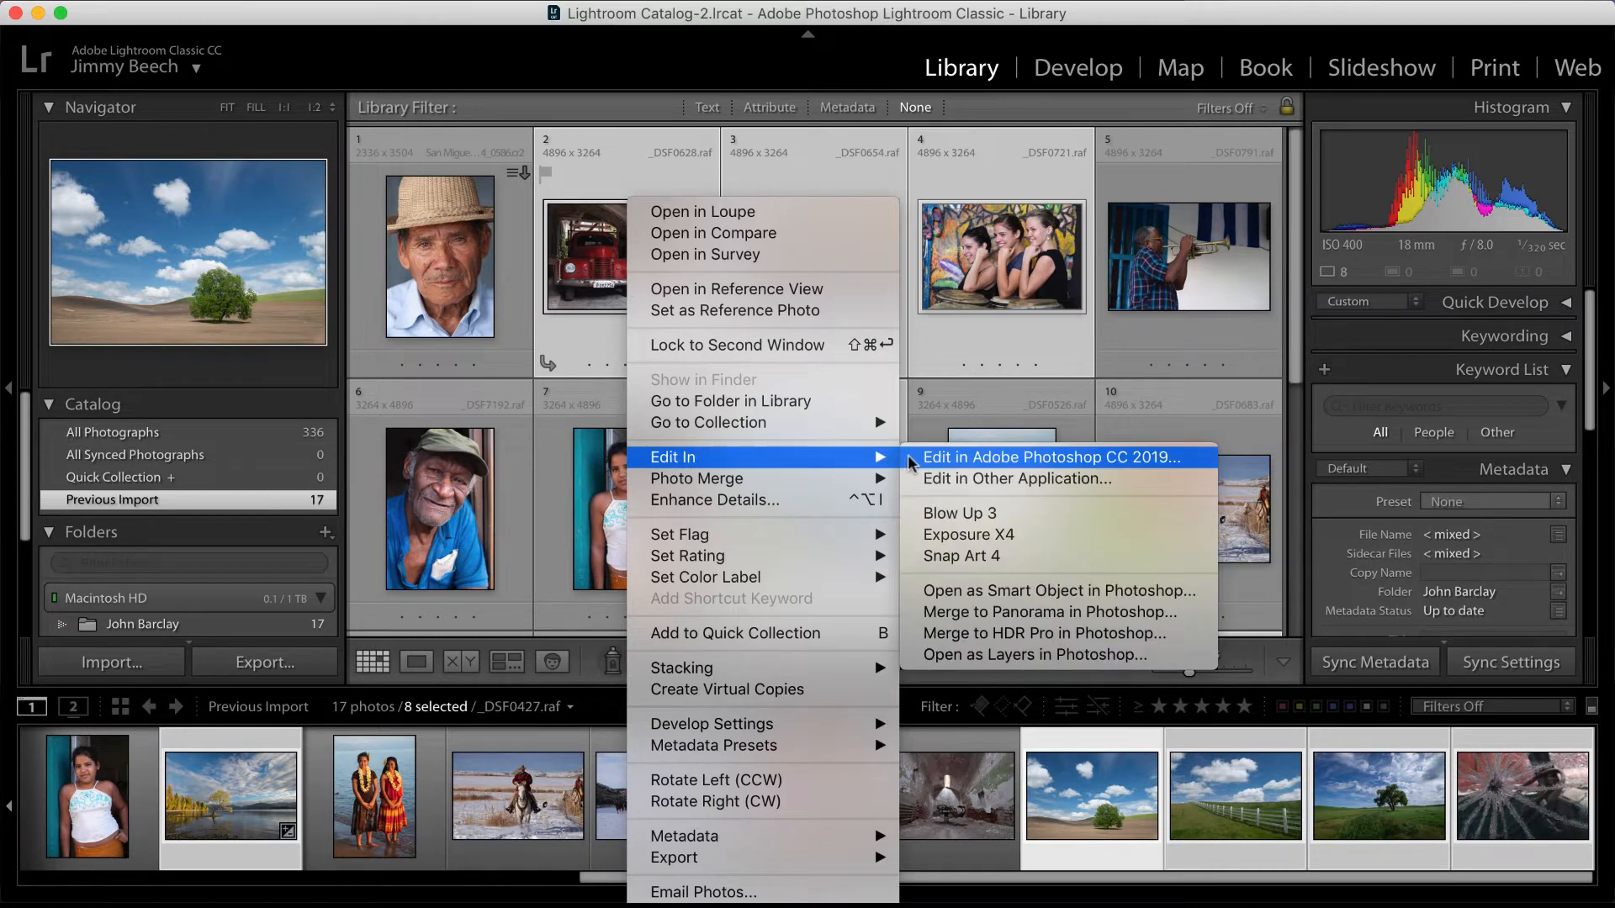
click(1025, 539)
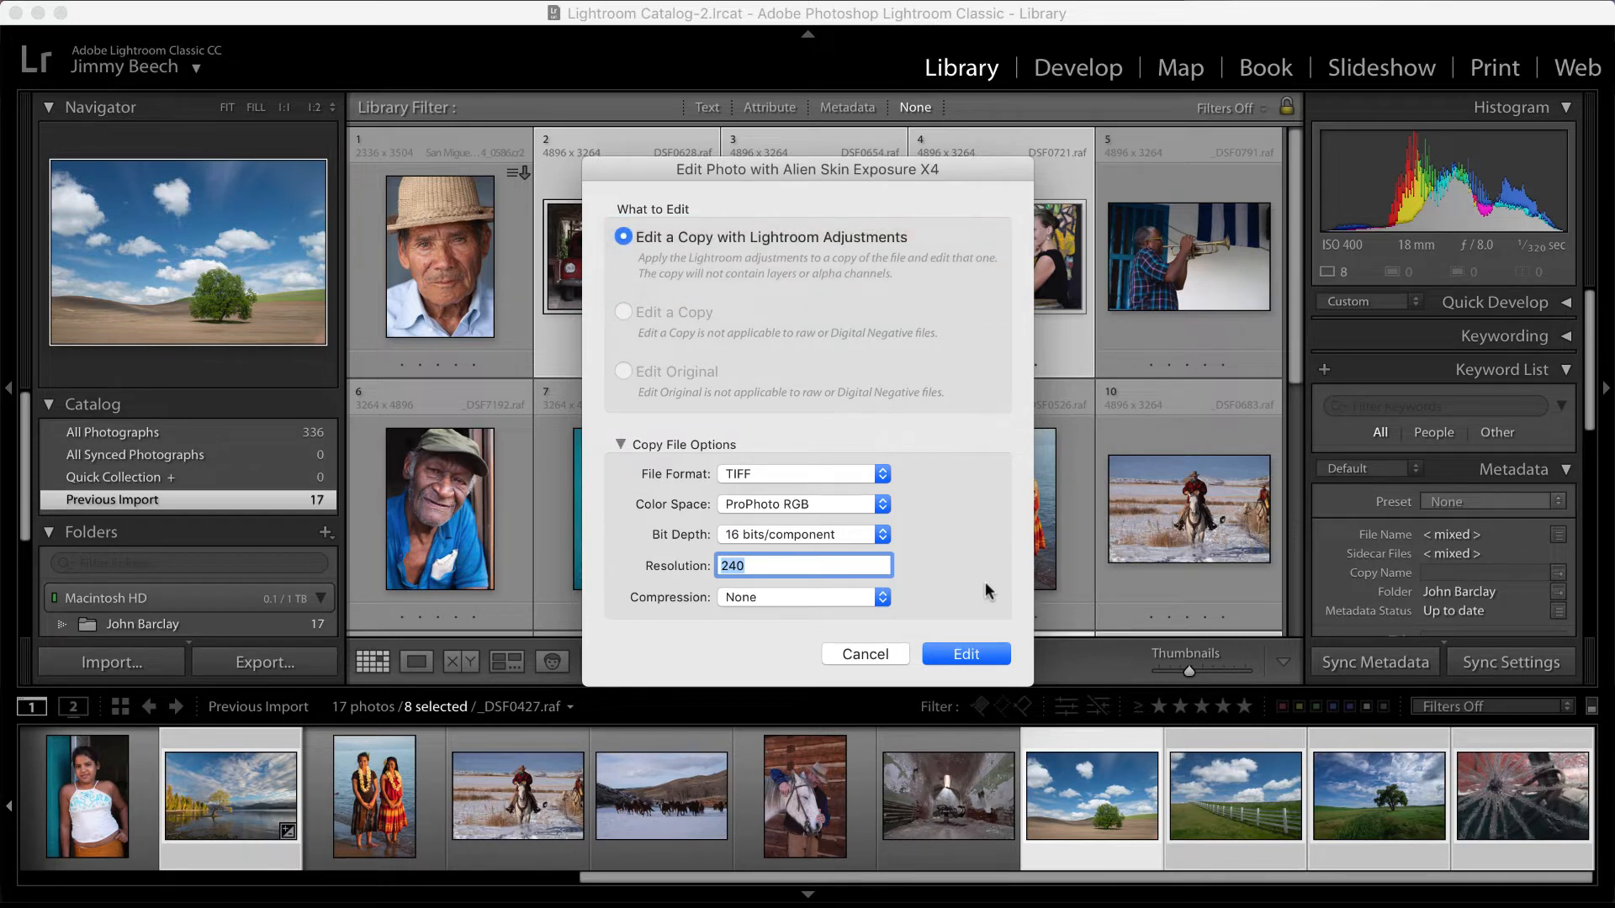
click(968, 654)
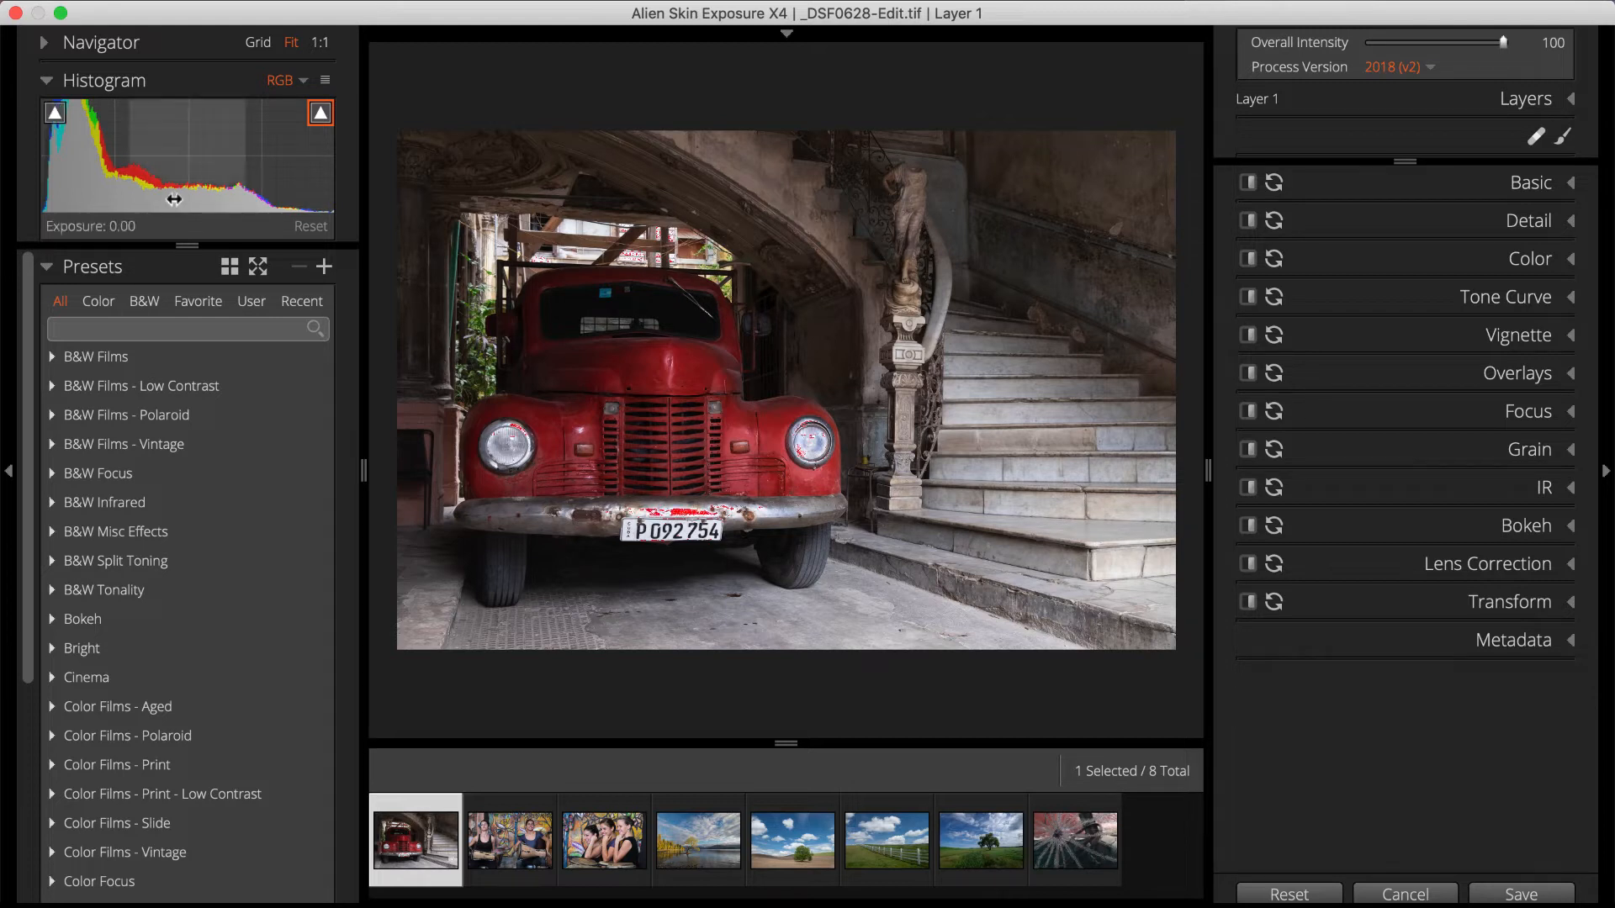
Browse through the opened images, from the two drummers to the tree under clouds and back to the three women
click(518, 840)
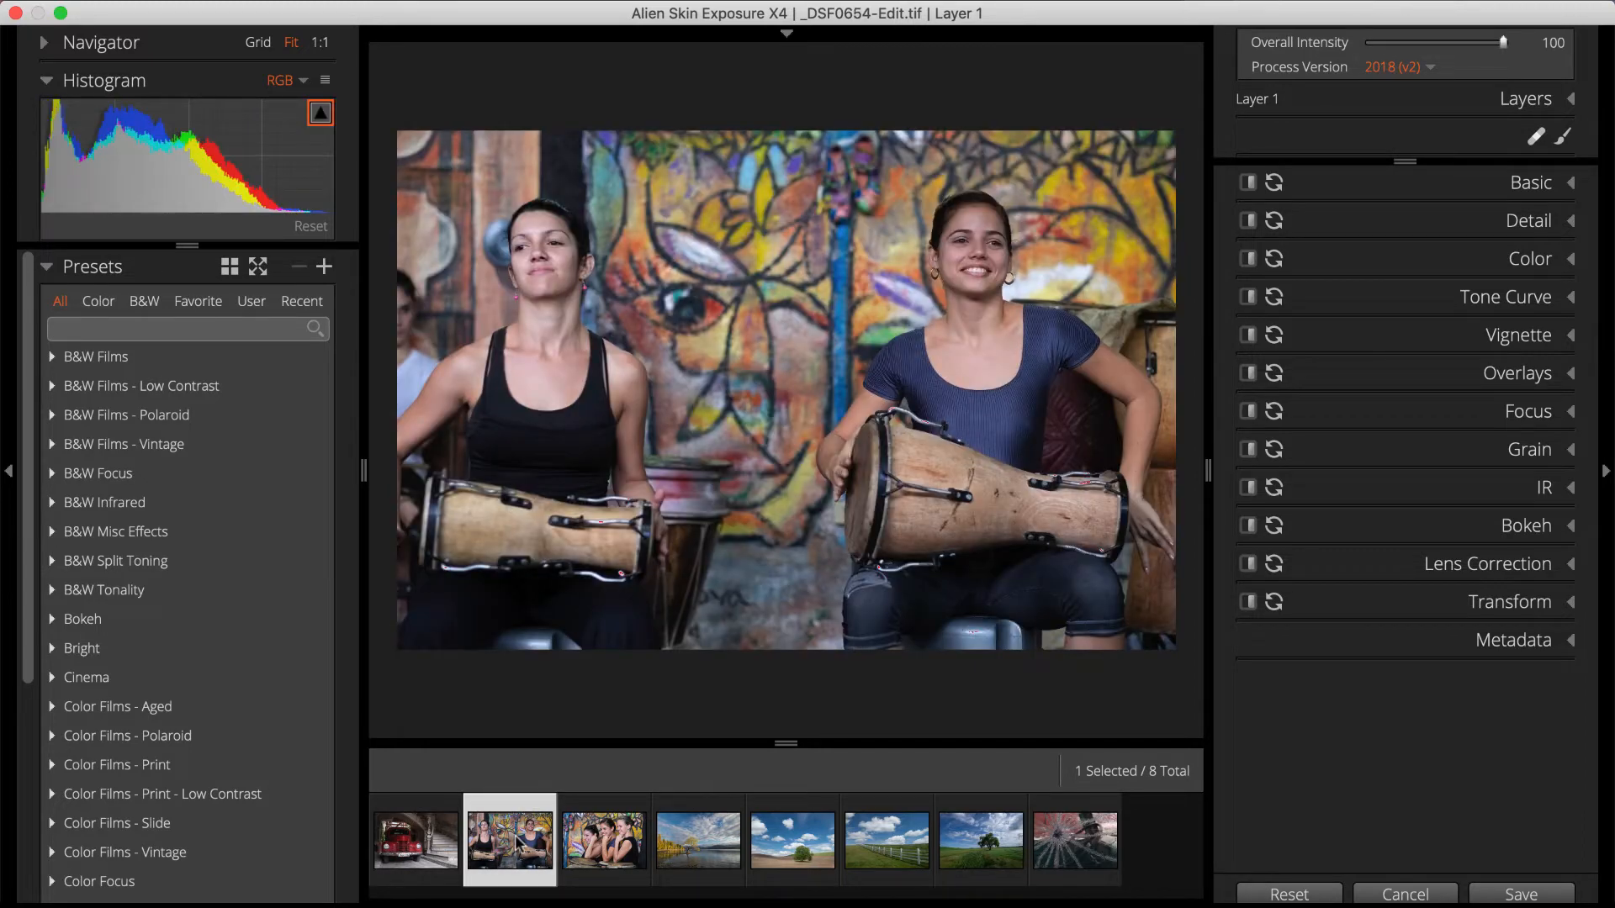
key(Right)
key(Right)
key(Right)
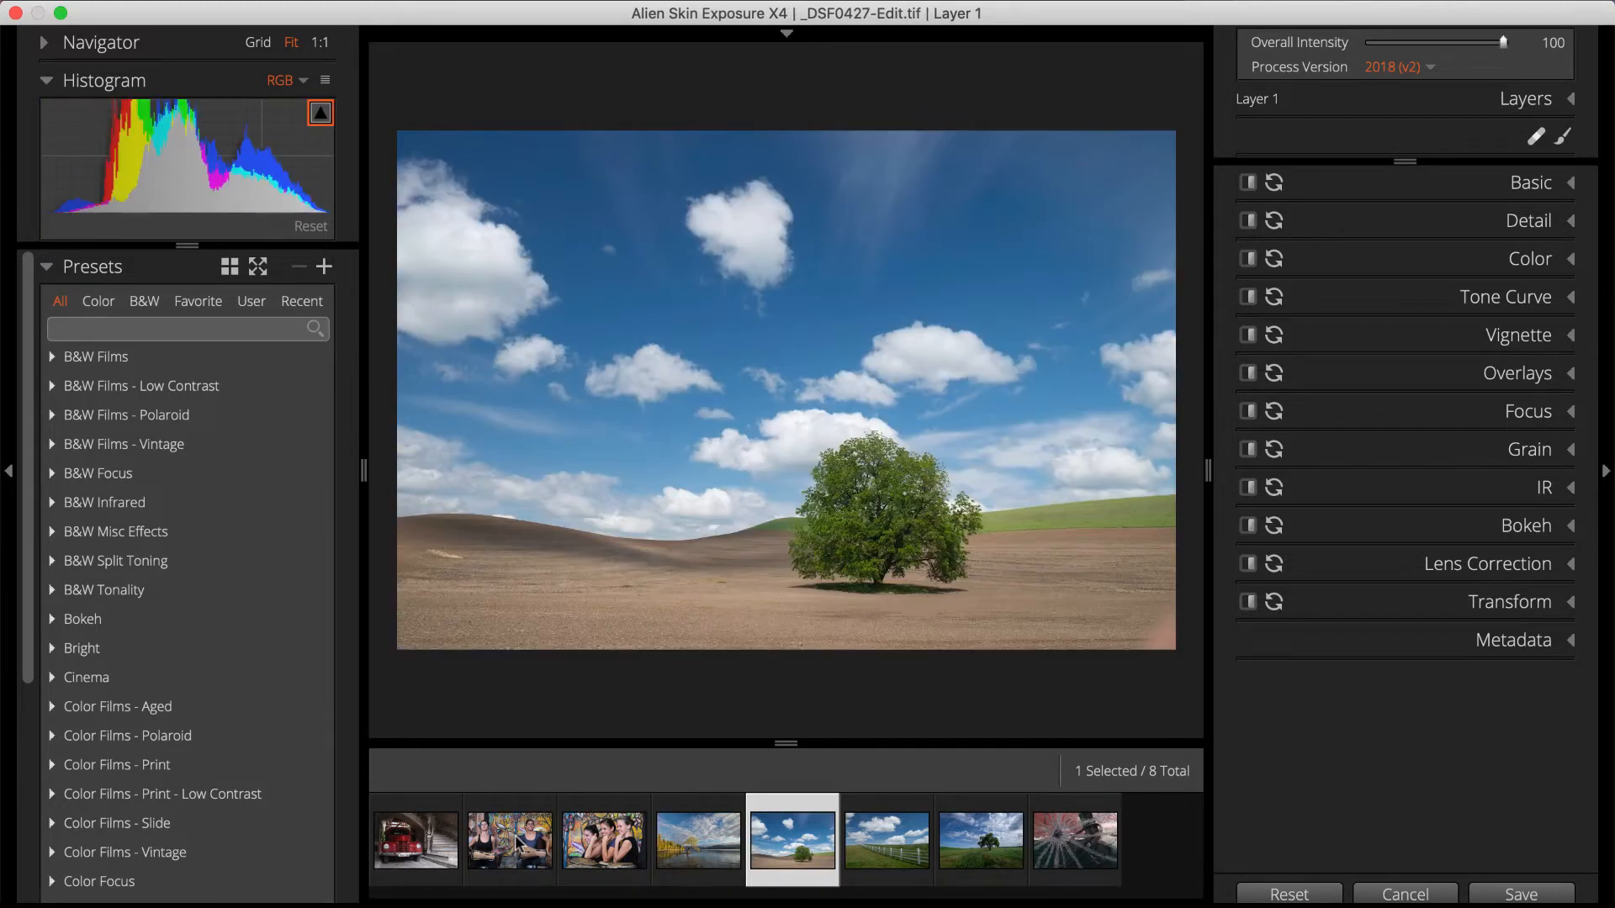
key(Left)
key(Left)
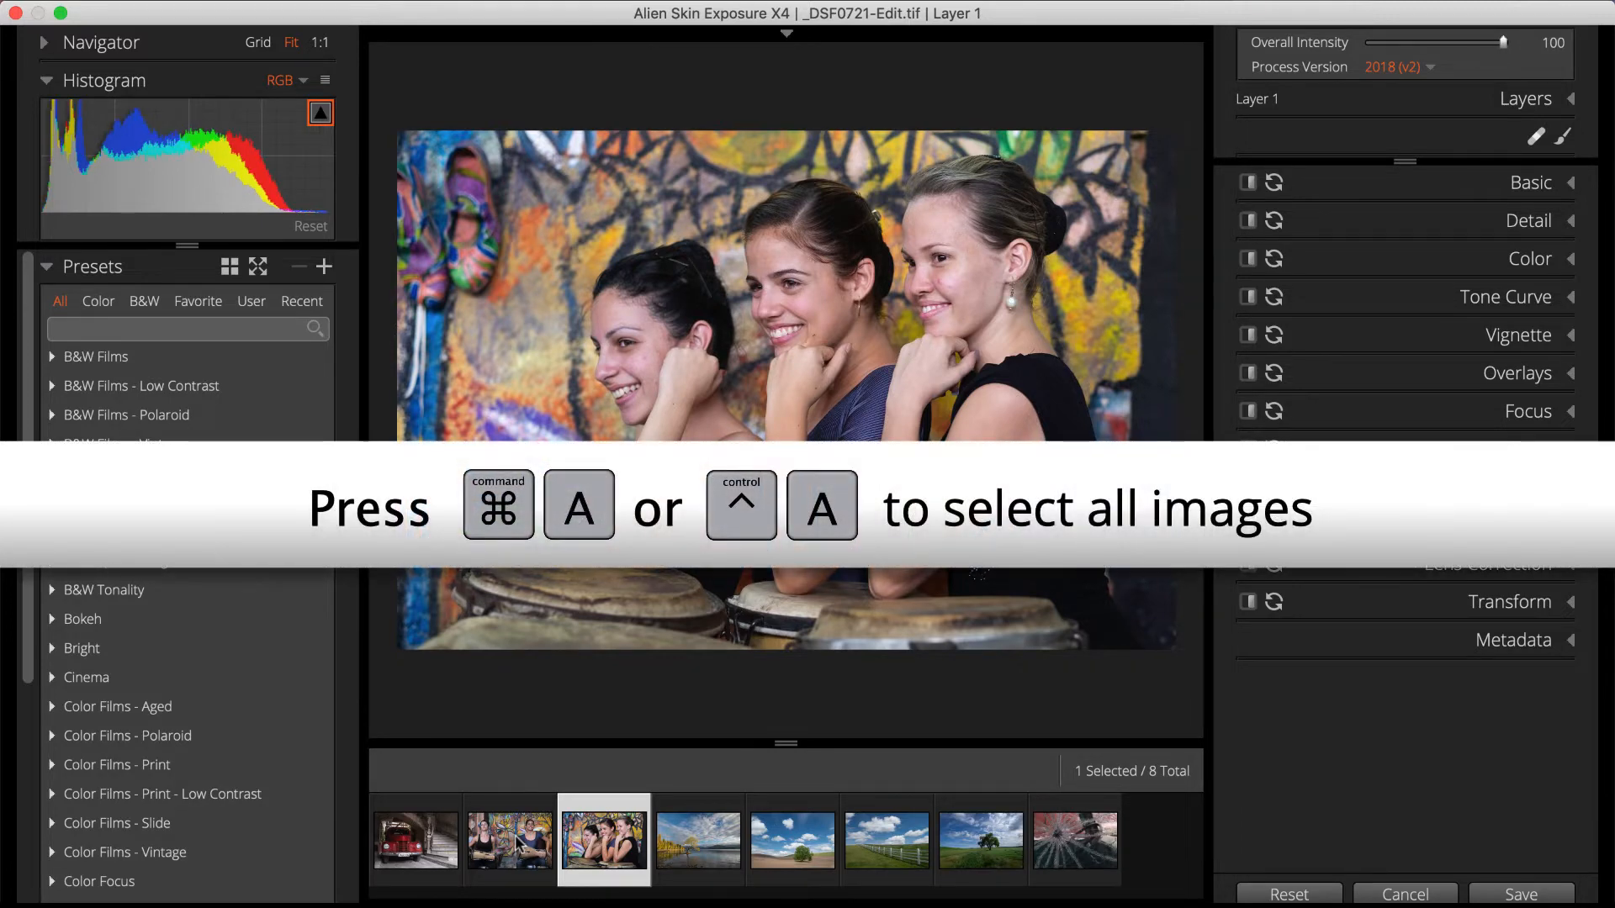
Select all images for batch editing, dismiss the multiple-selection notice and collapse the histogram
key(super+a)
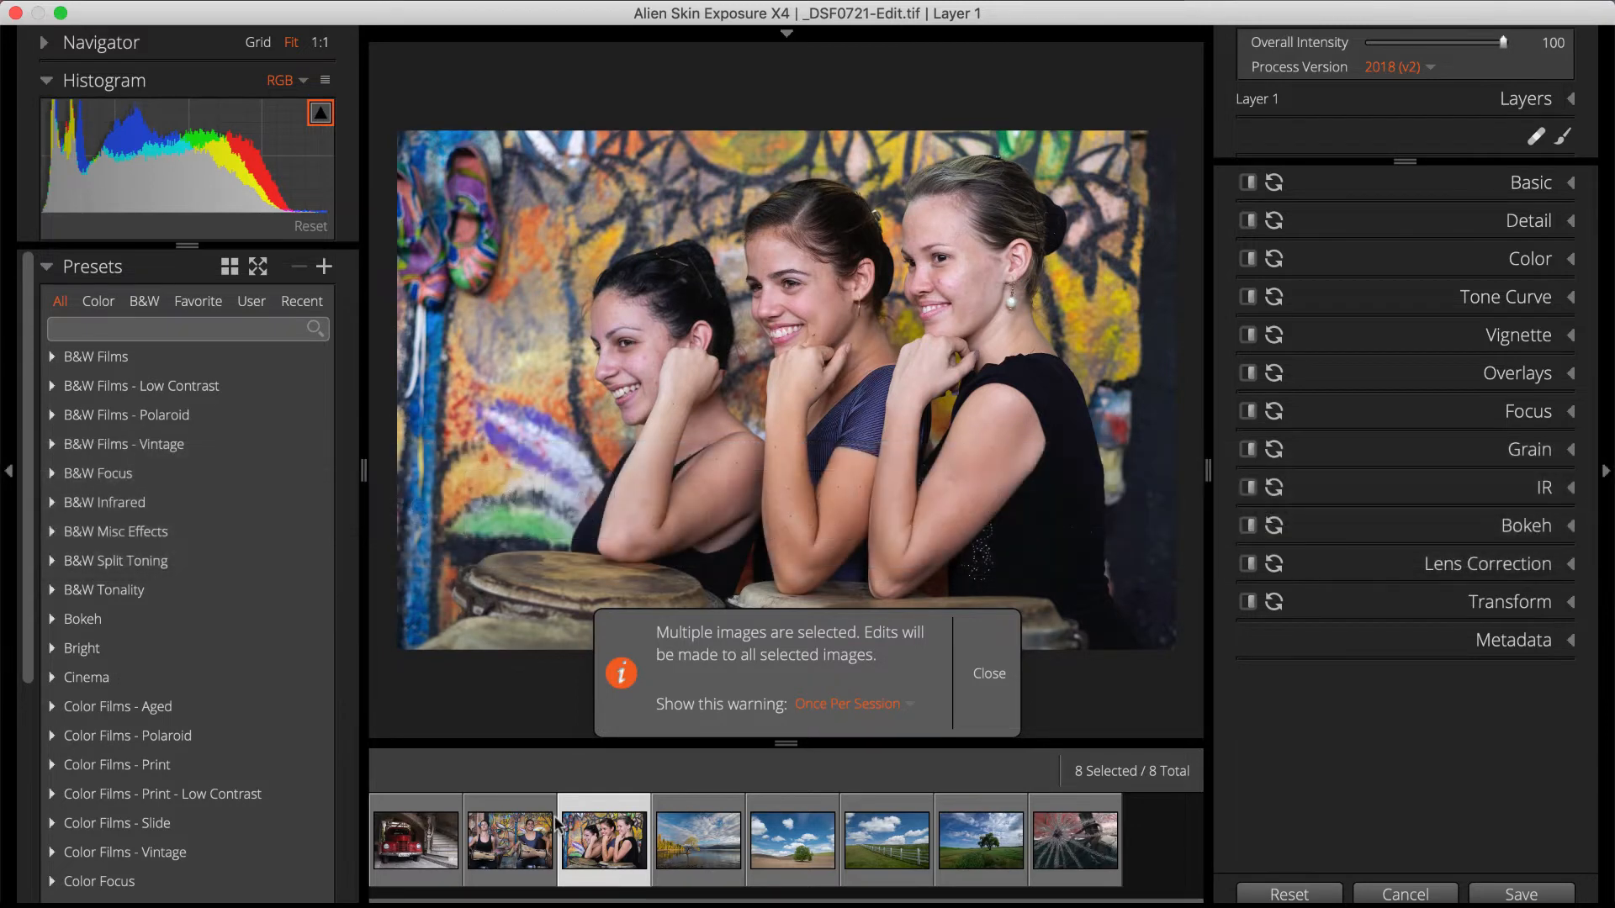
click(984, 676)
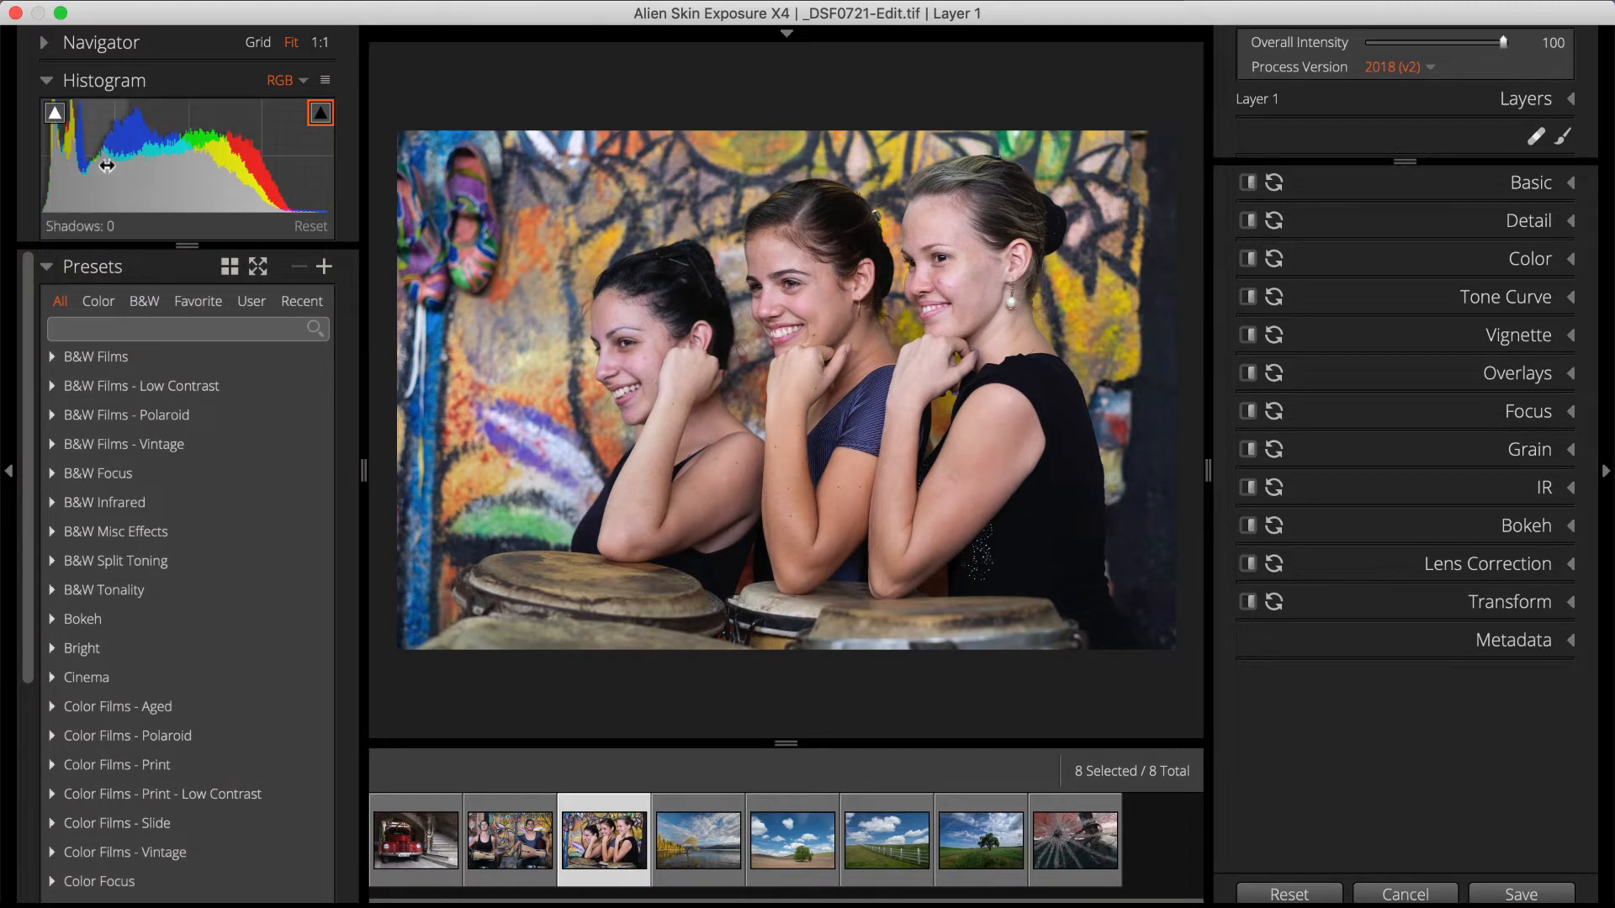
click(44, 81)
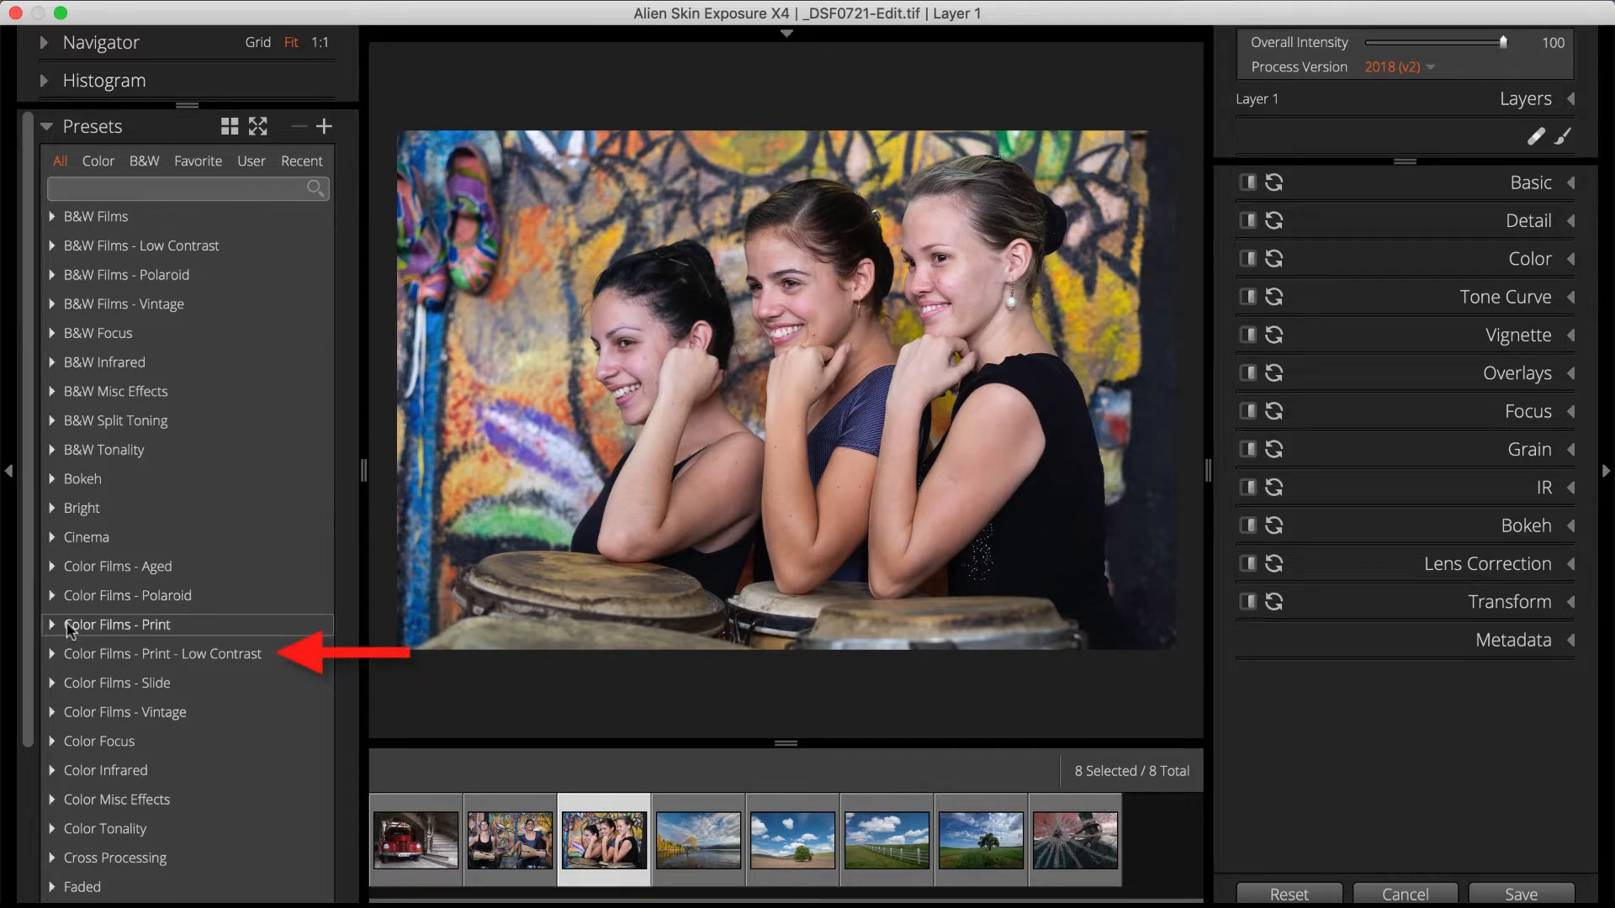
Try Kodak Gold 100, Fuji Reala, Kodak Ektar 100 and Kodak Gold 400 from Color Films - Print - Low Contrast, and apply Kodak Portra 160VC
click(60, 655)
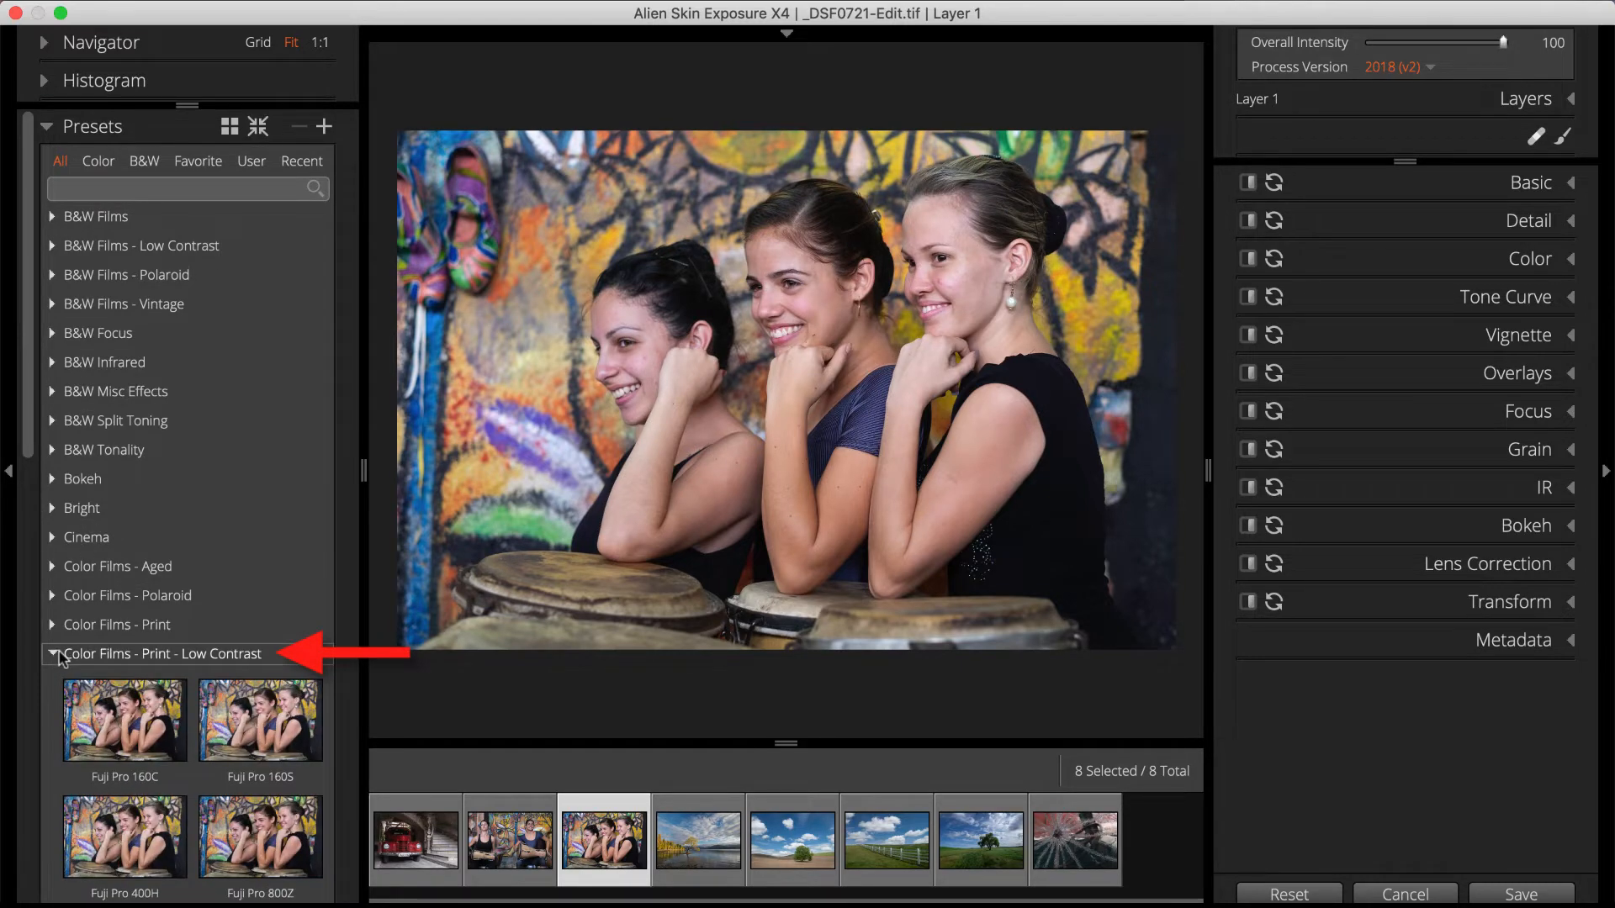
scroll(61, 659, down, 10)
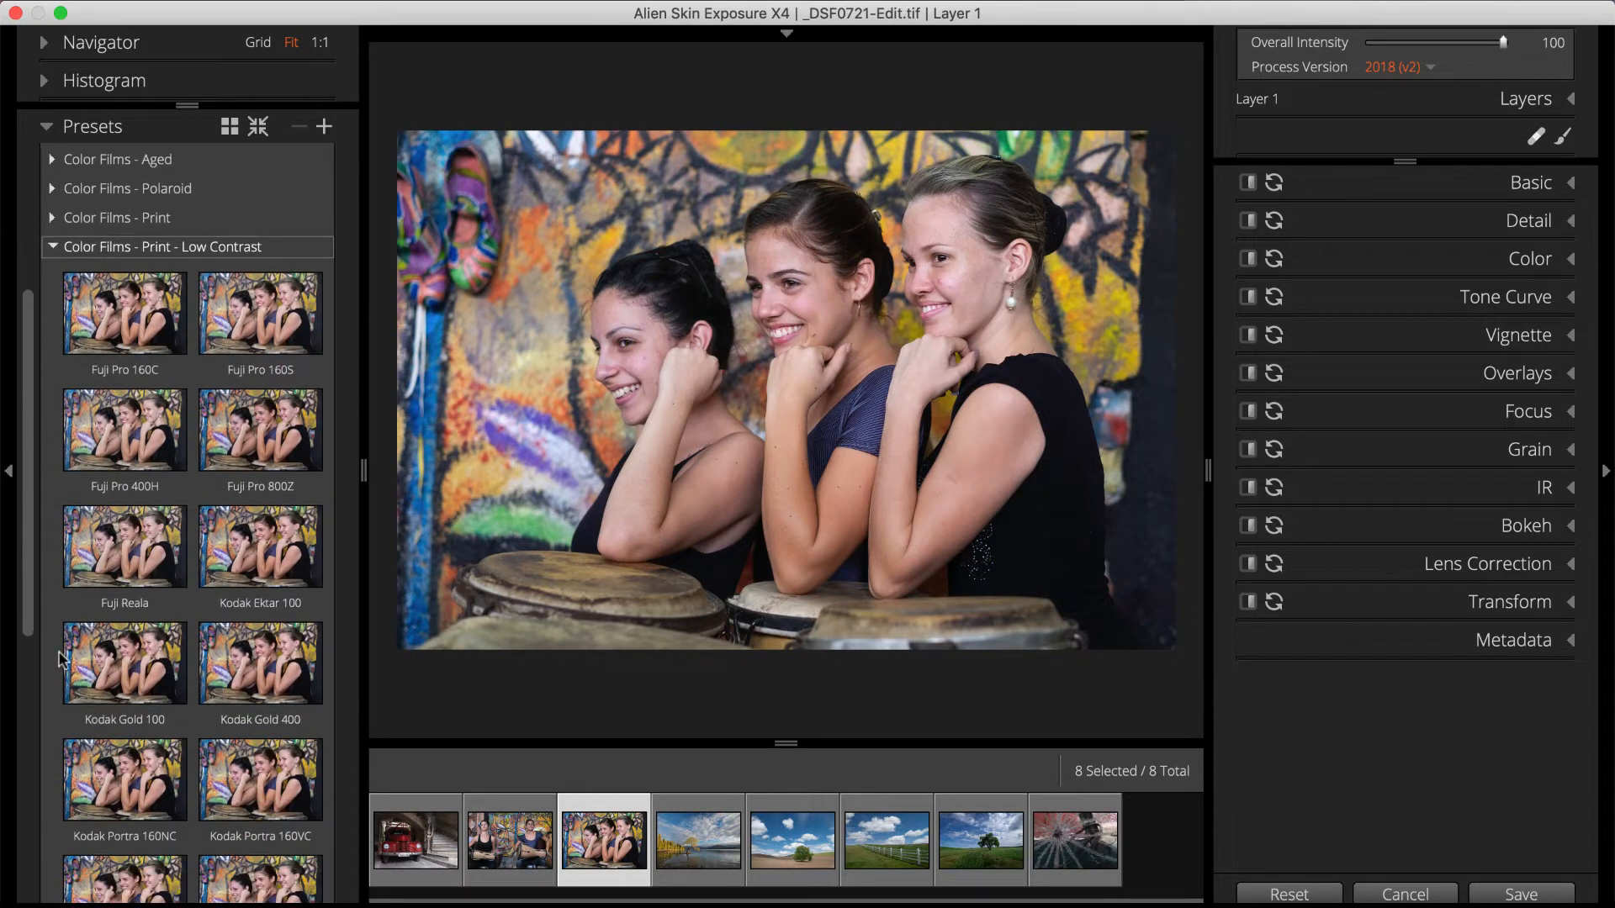
scroll(60, 659, up, 1)
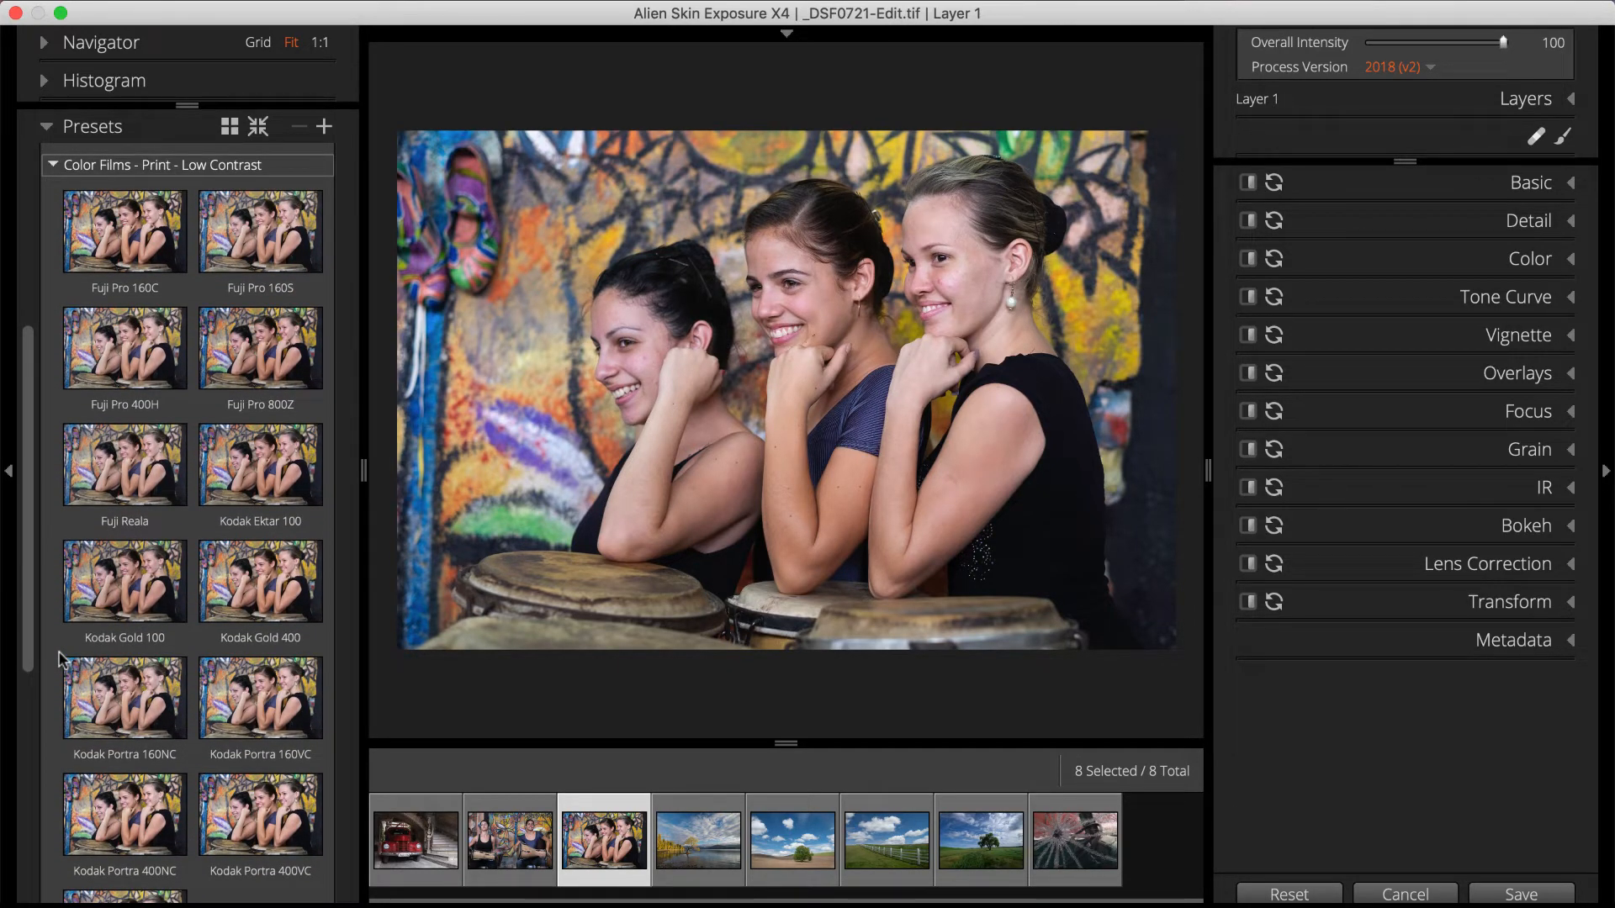
click(107, 580)
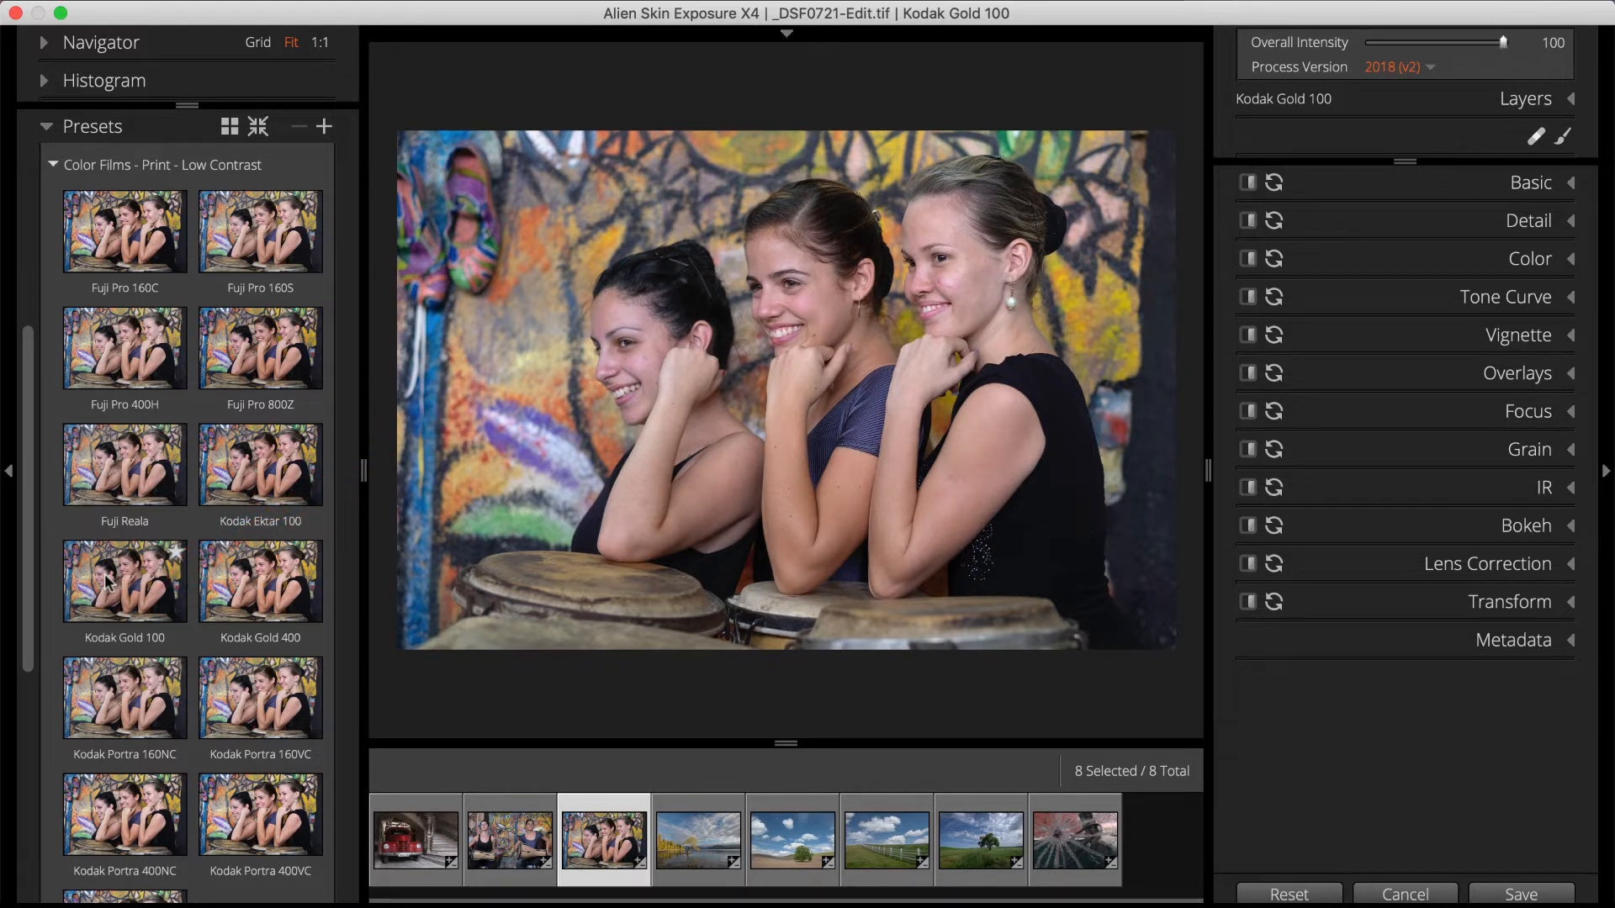
click(137, 484)
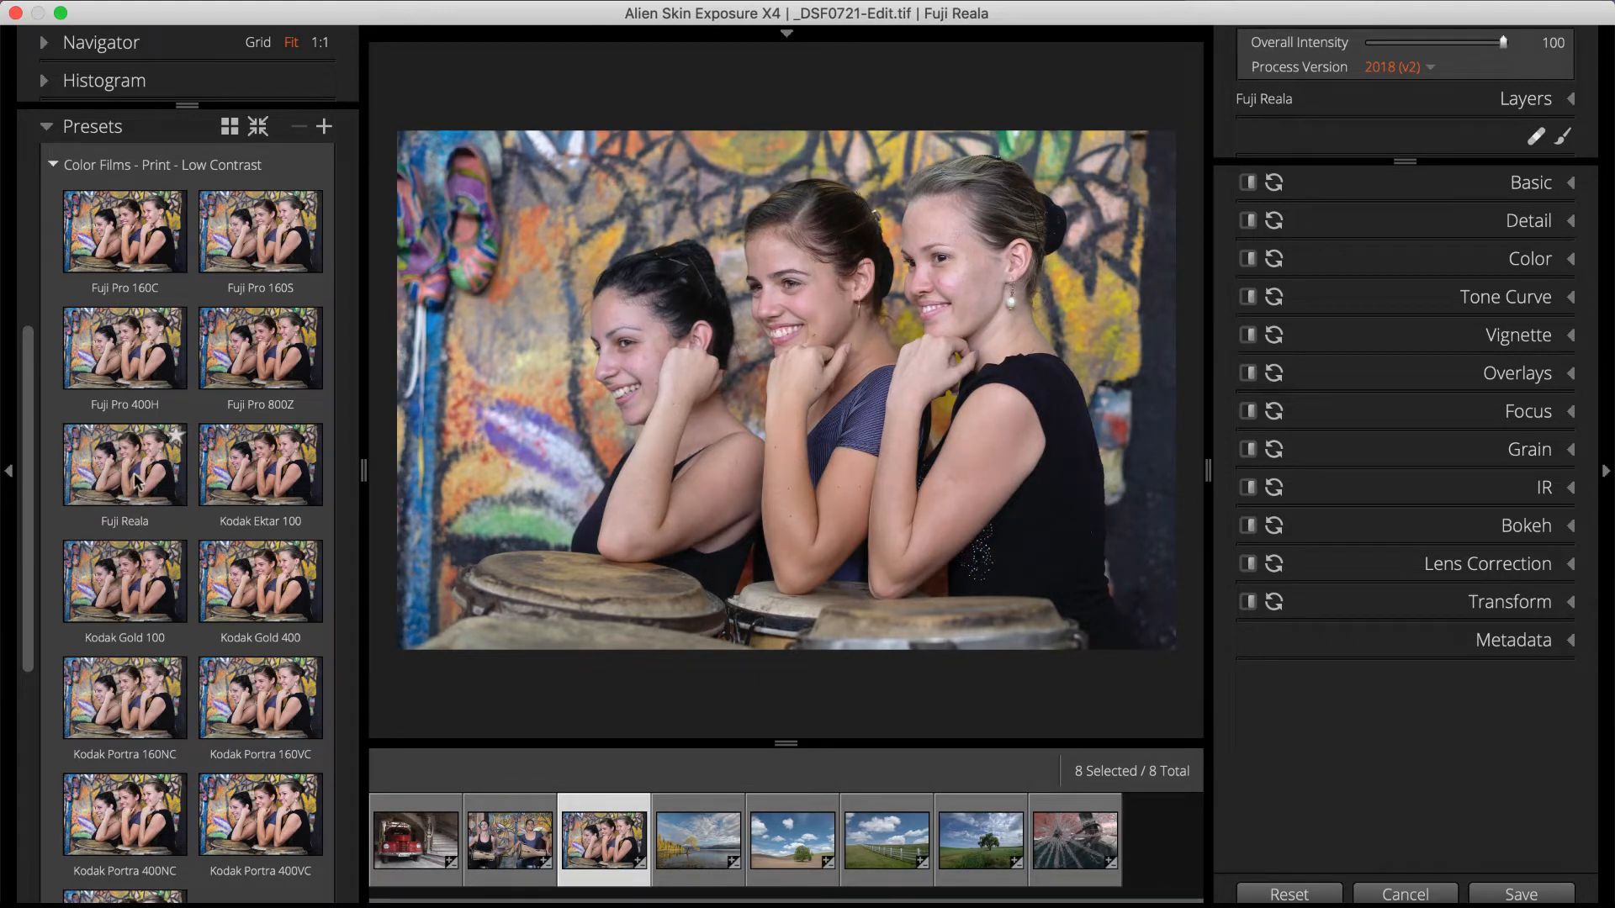
click(247, 474)
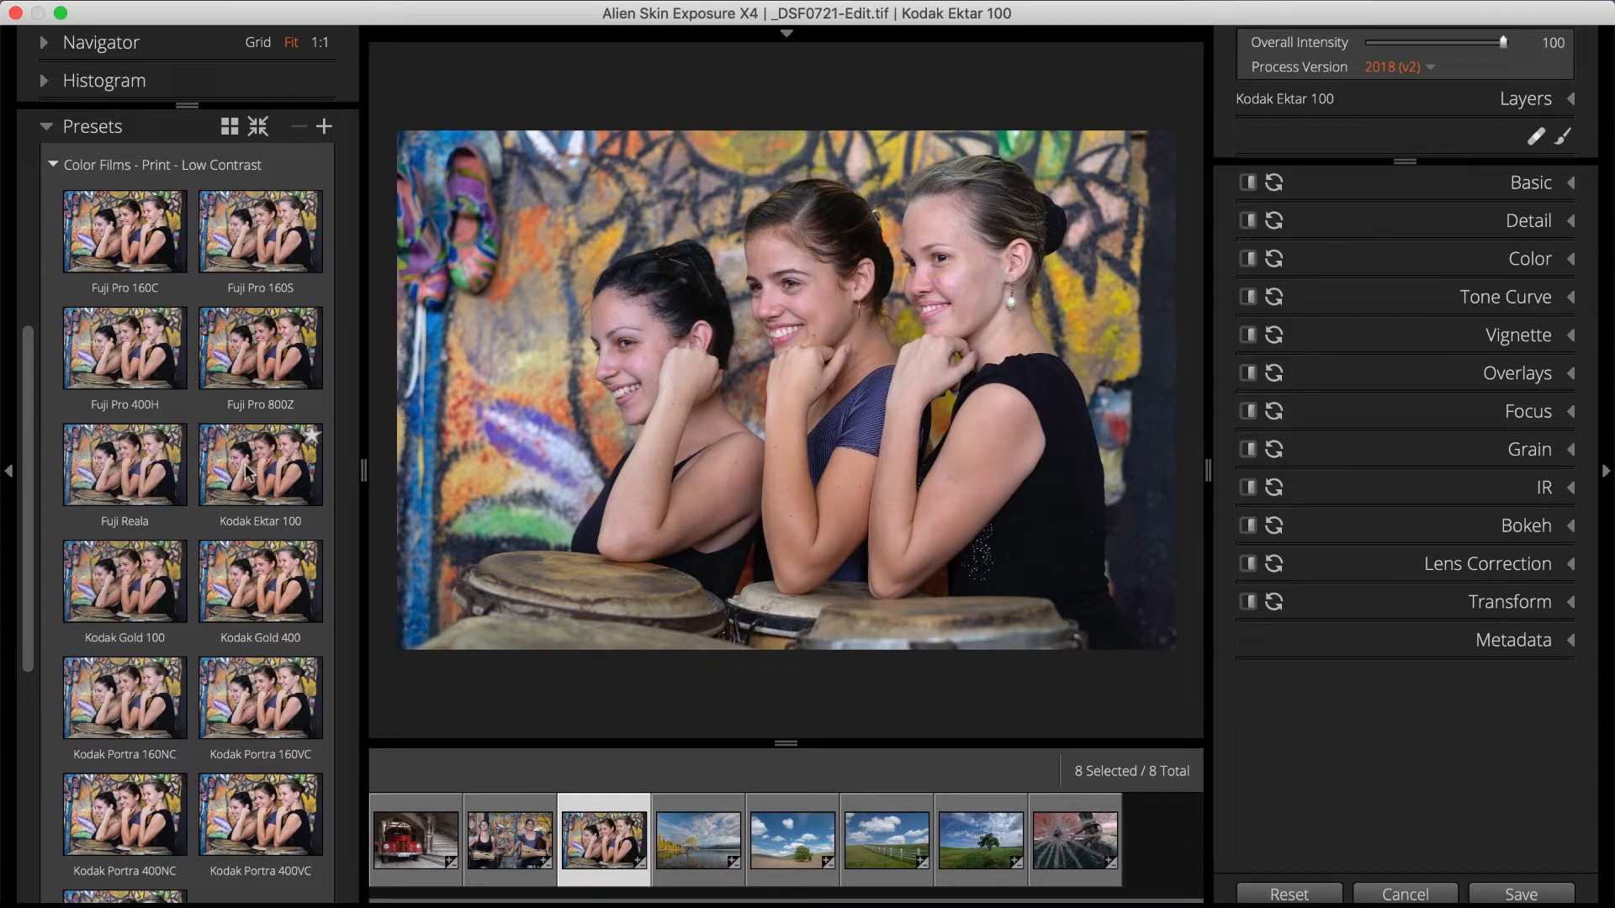
click(282, 570)
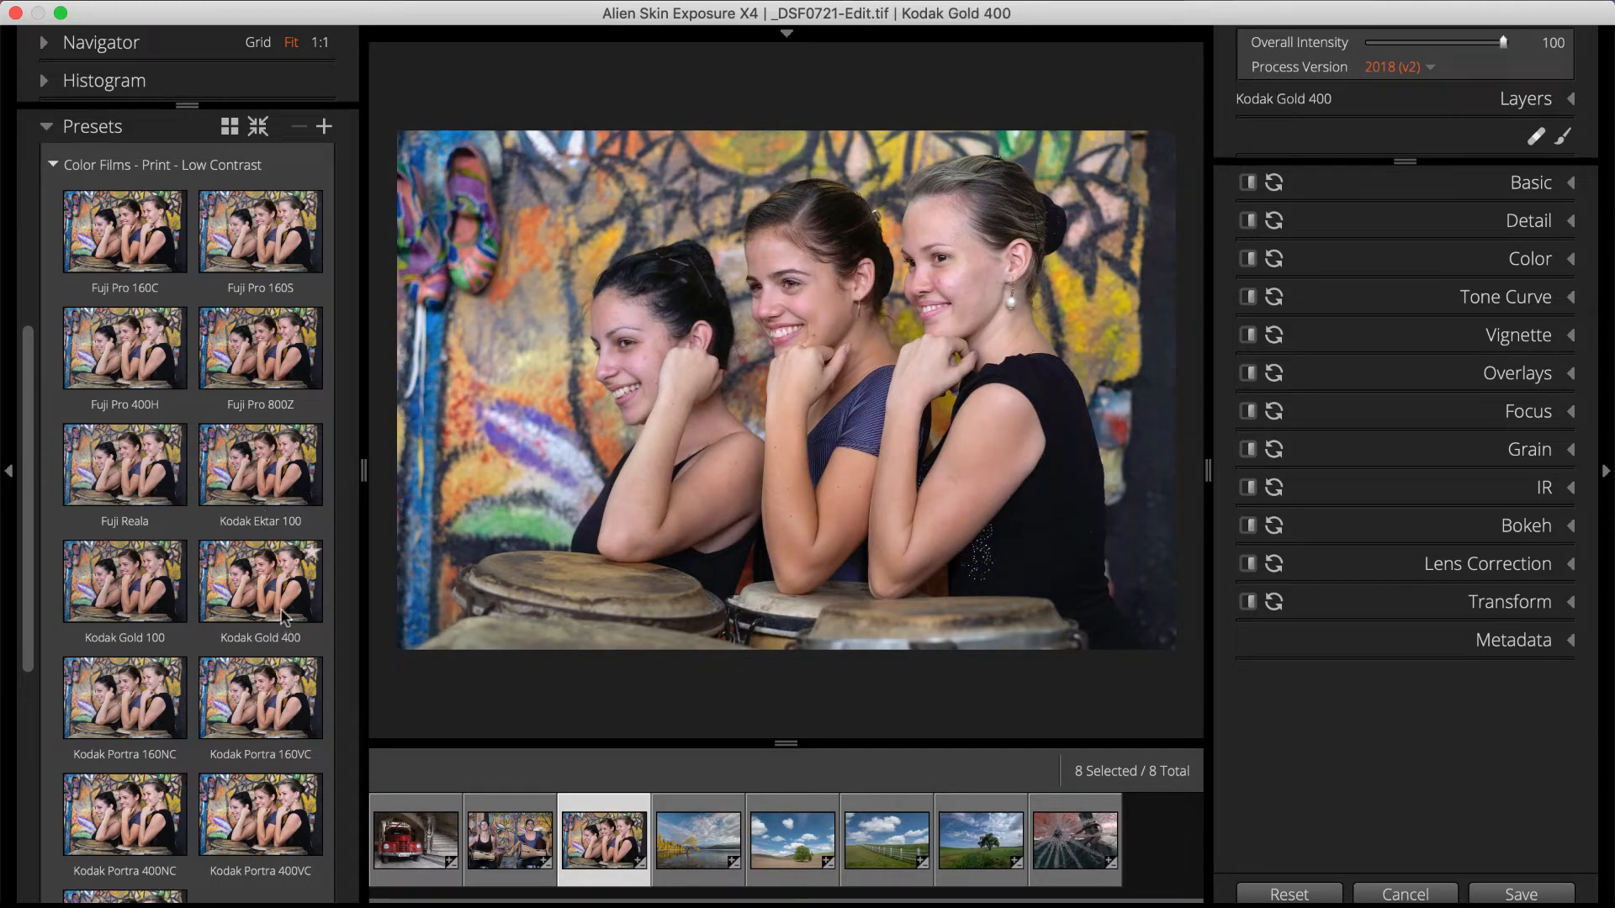
click(258, 725)
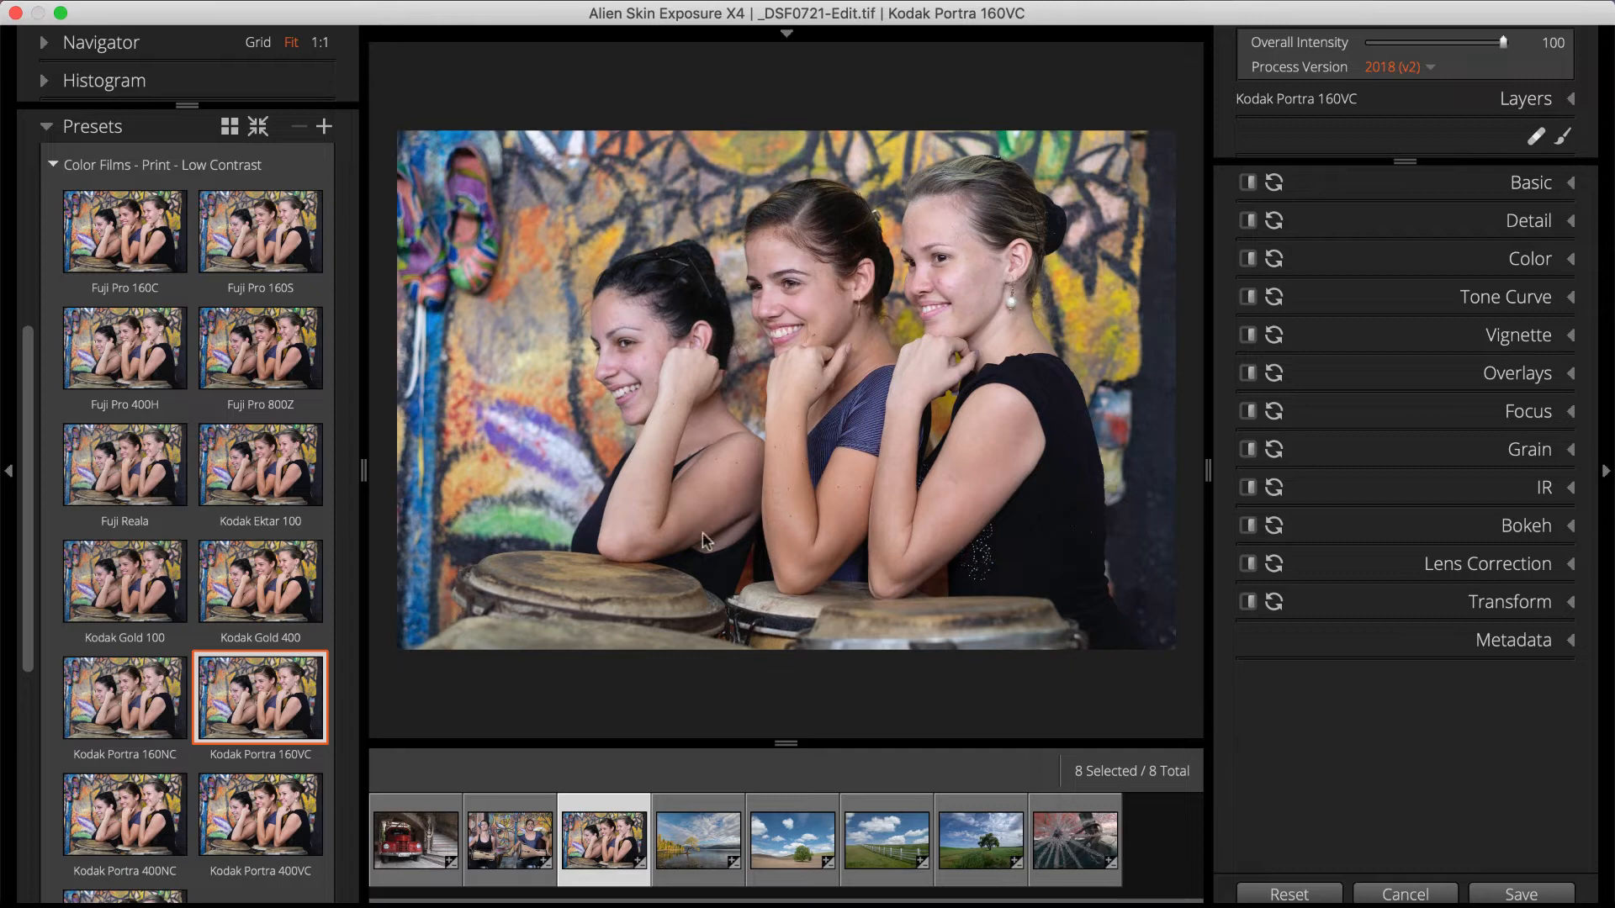
Set the basic adjustments of all selected images to Exposure 0.58 and Vibrance 35
click(1491, 185)
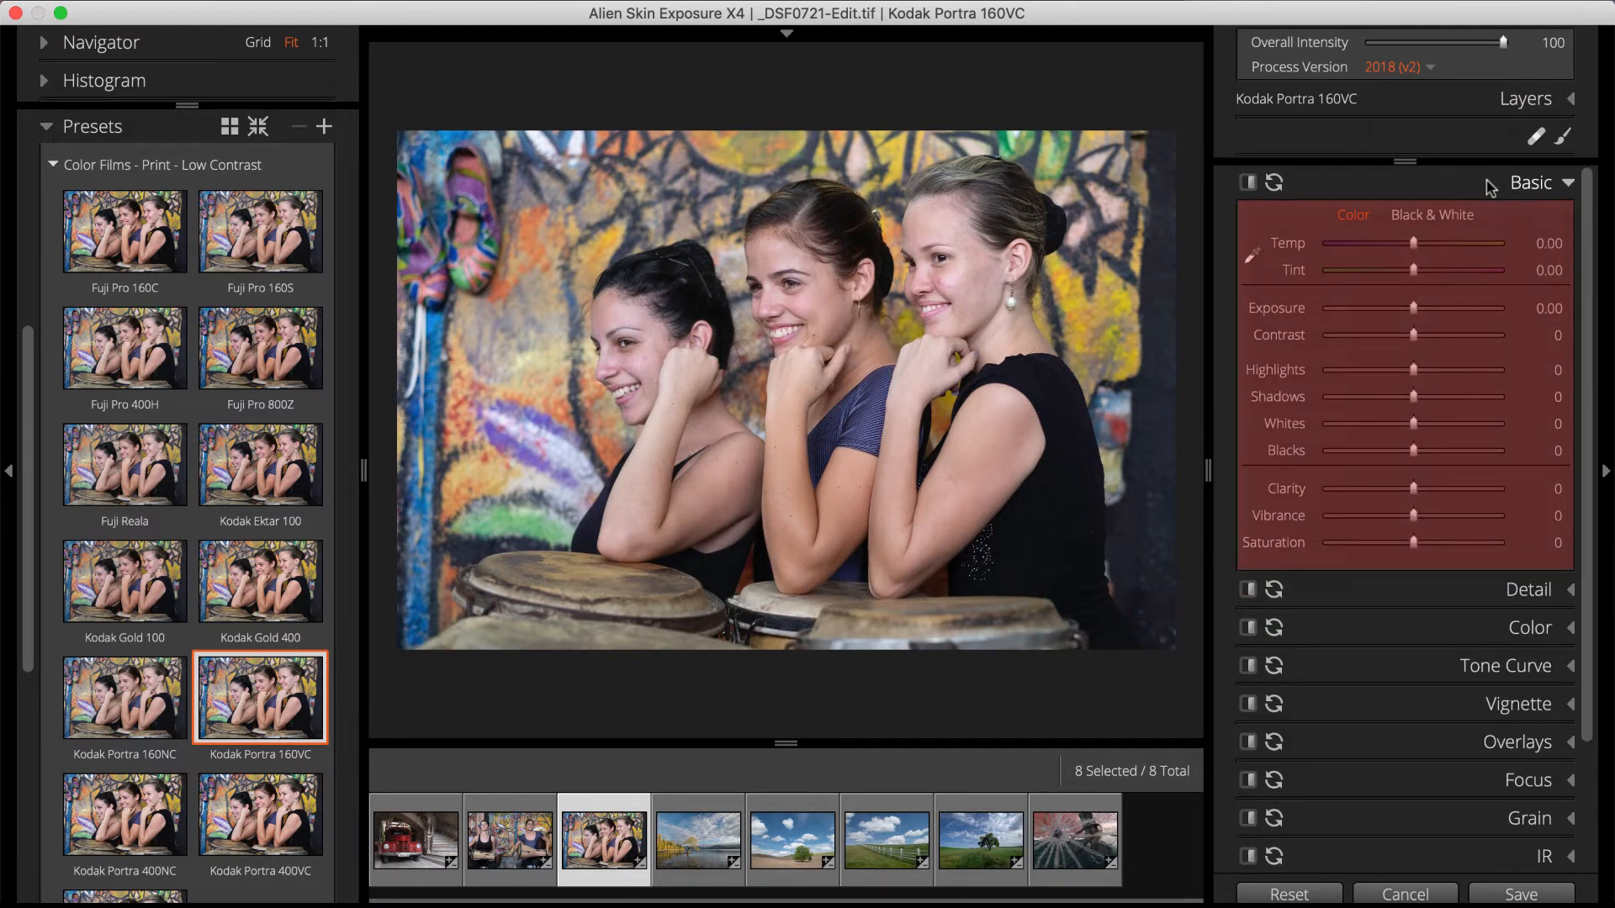
drag(1414, 309, 1423, 311)
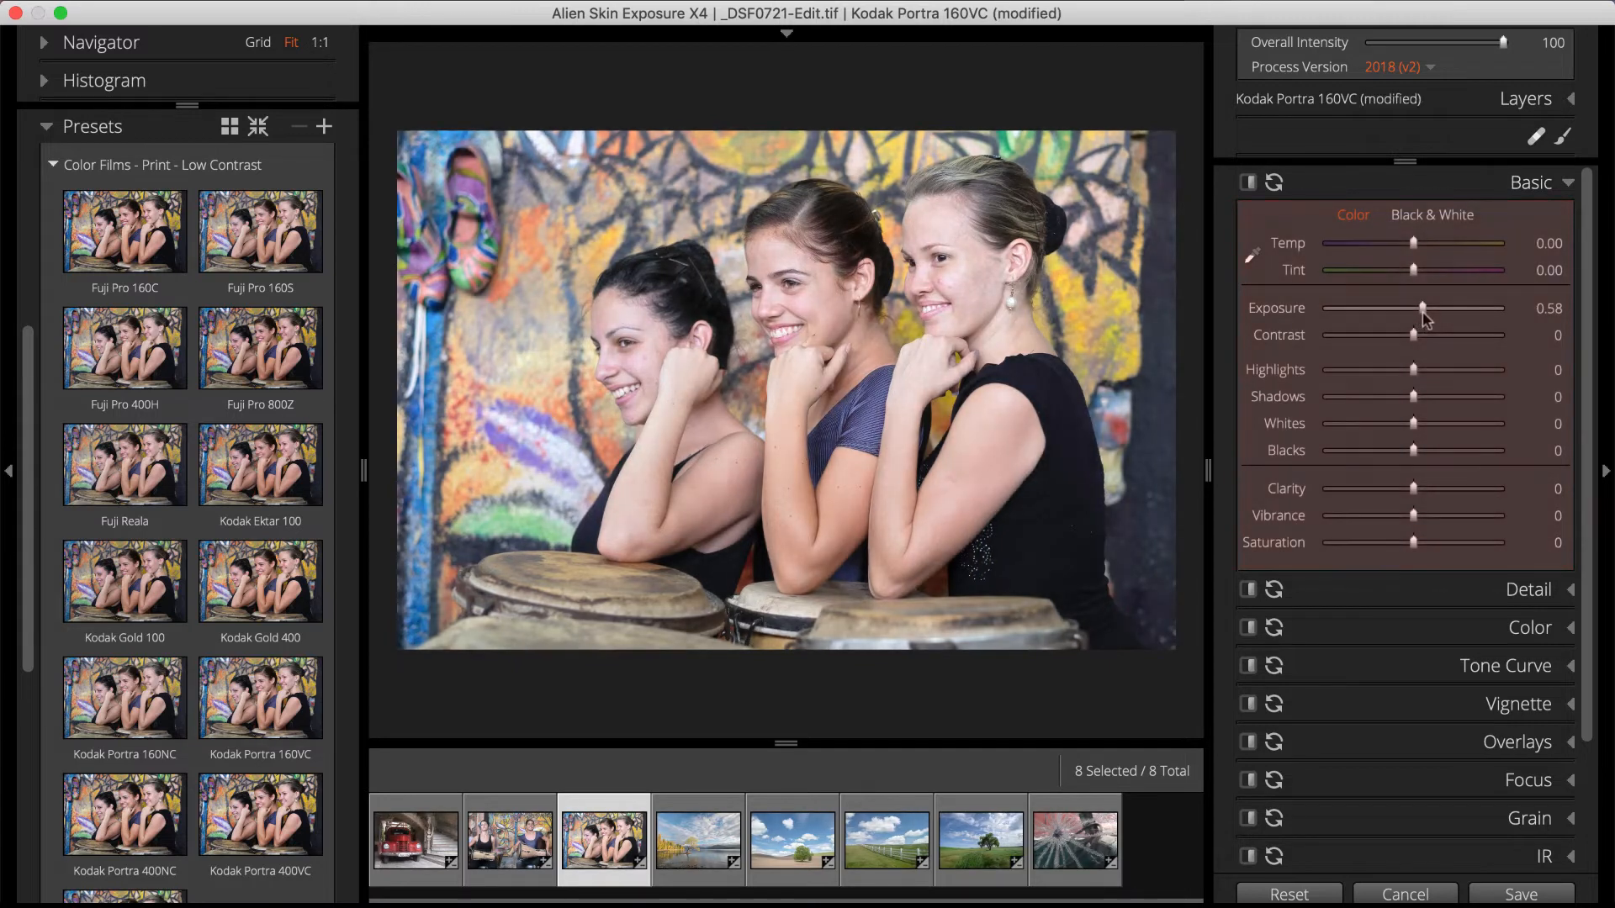
drag(1414, 519, 1445, 523)
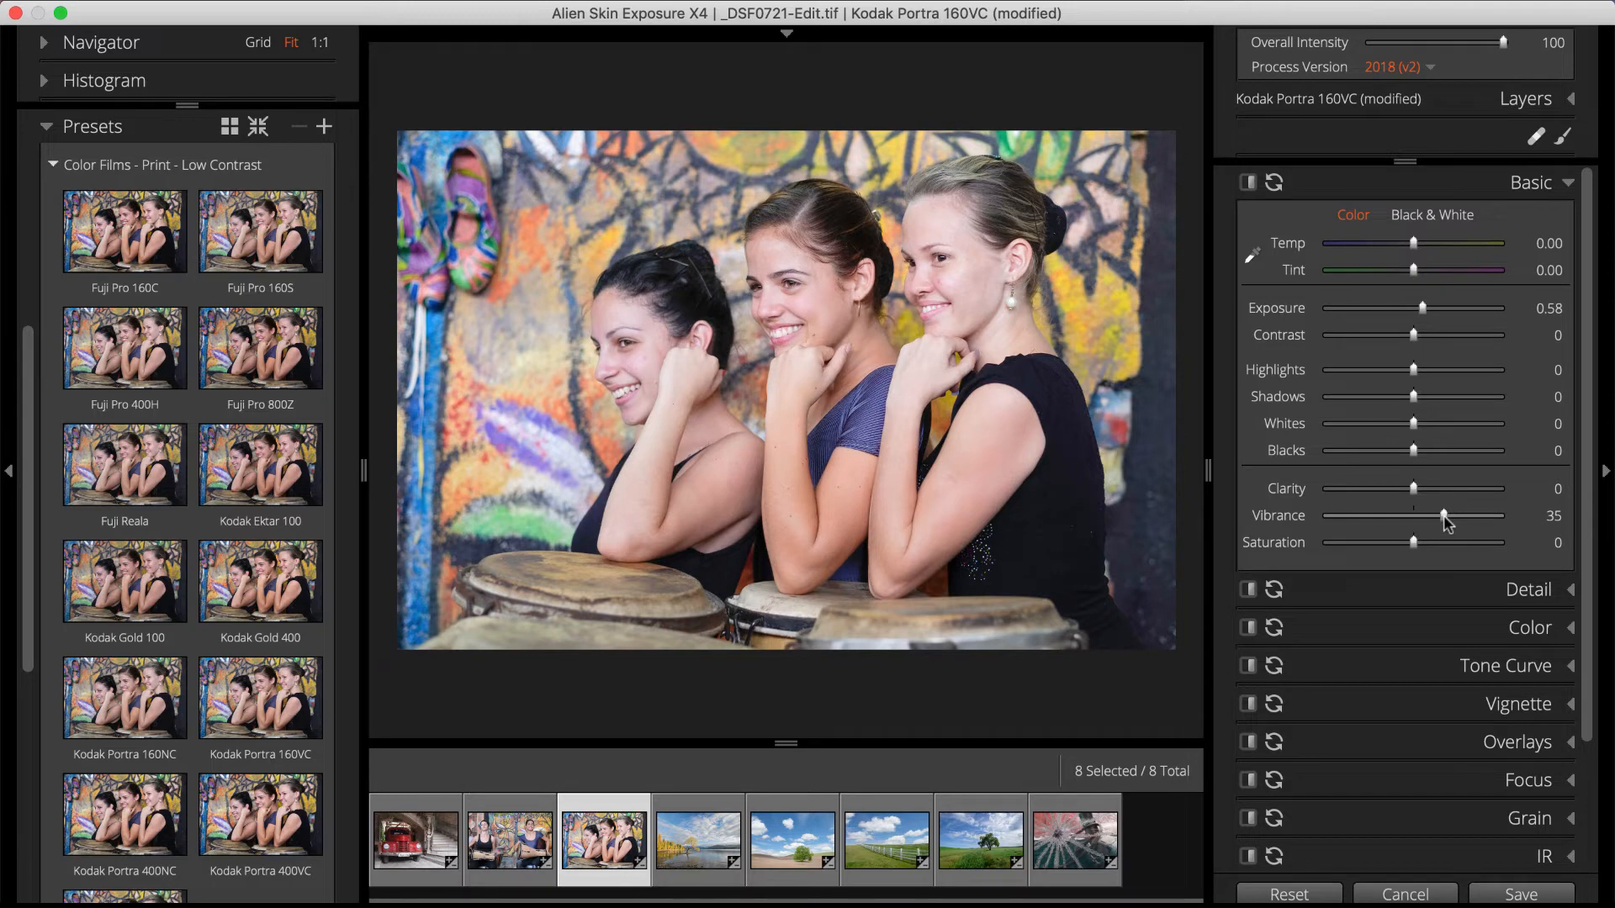
Show the histogram and adjust the tones directly on it, bringing Exposure to 0.46 for all selected images
click(164, 82)
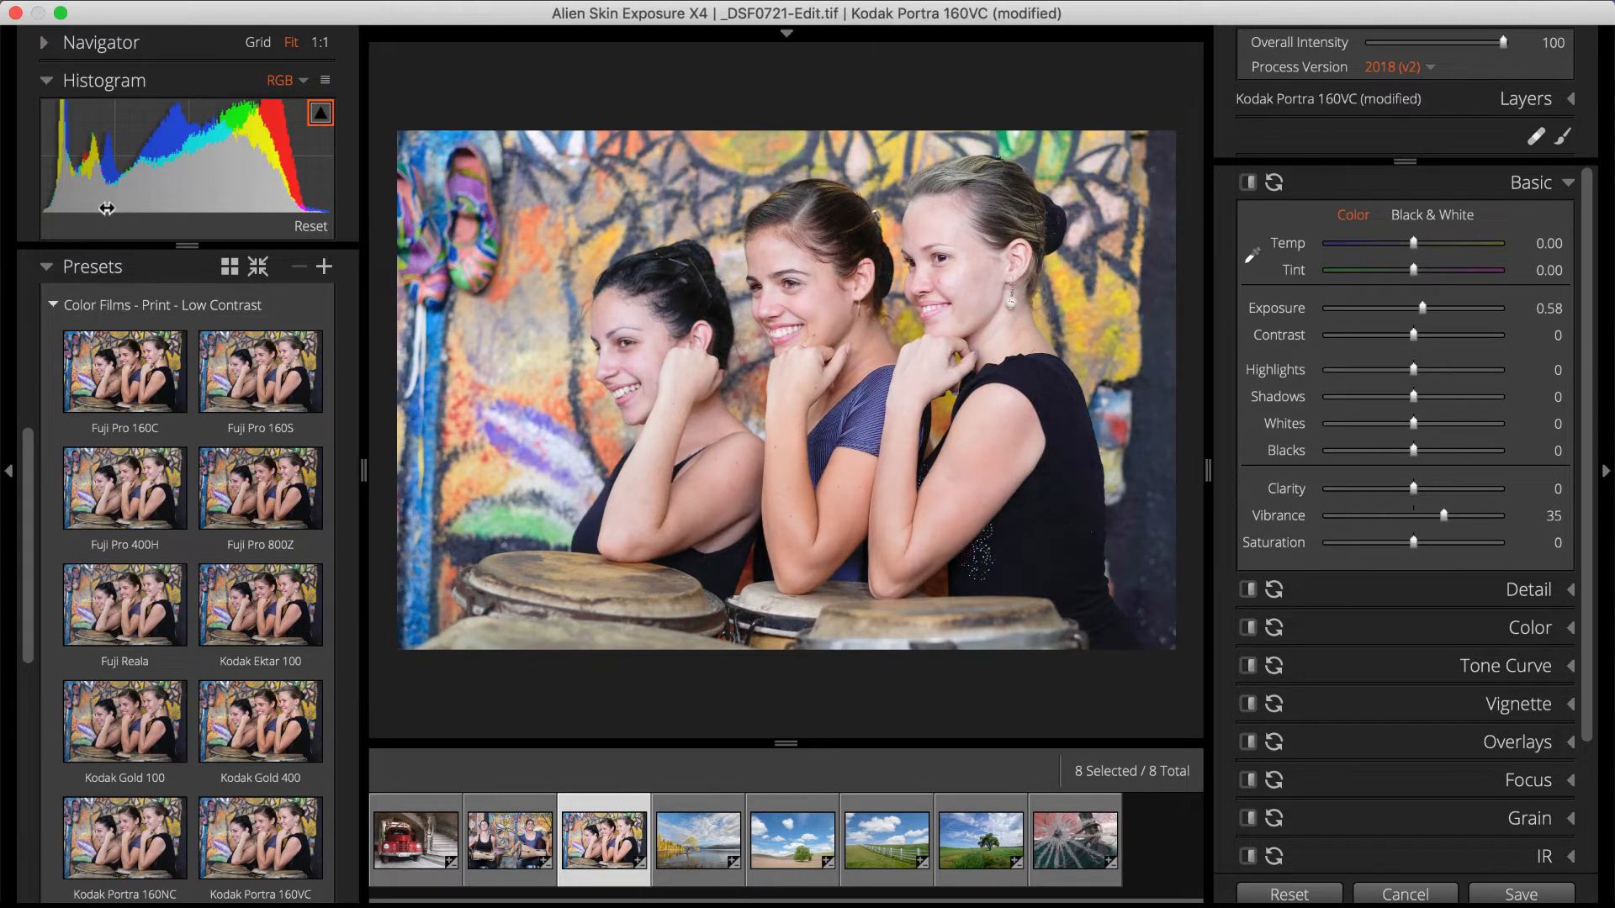
drag(110, 194, 219, 174)
click(303, 226)
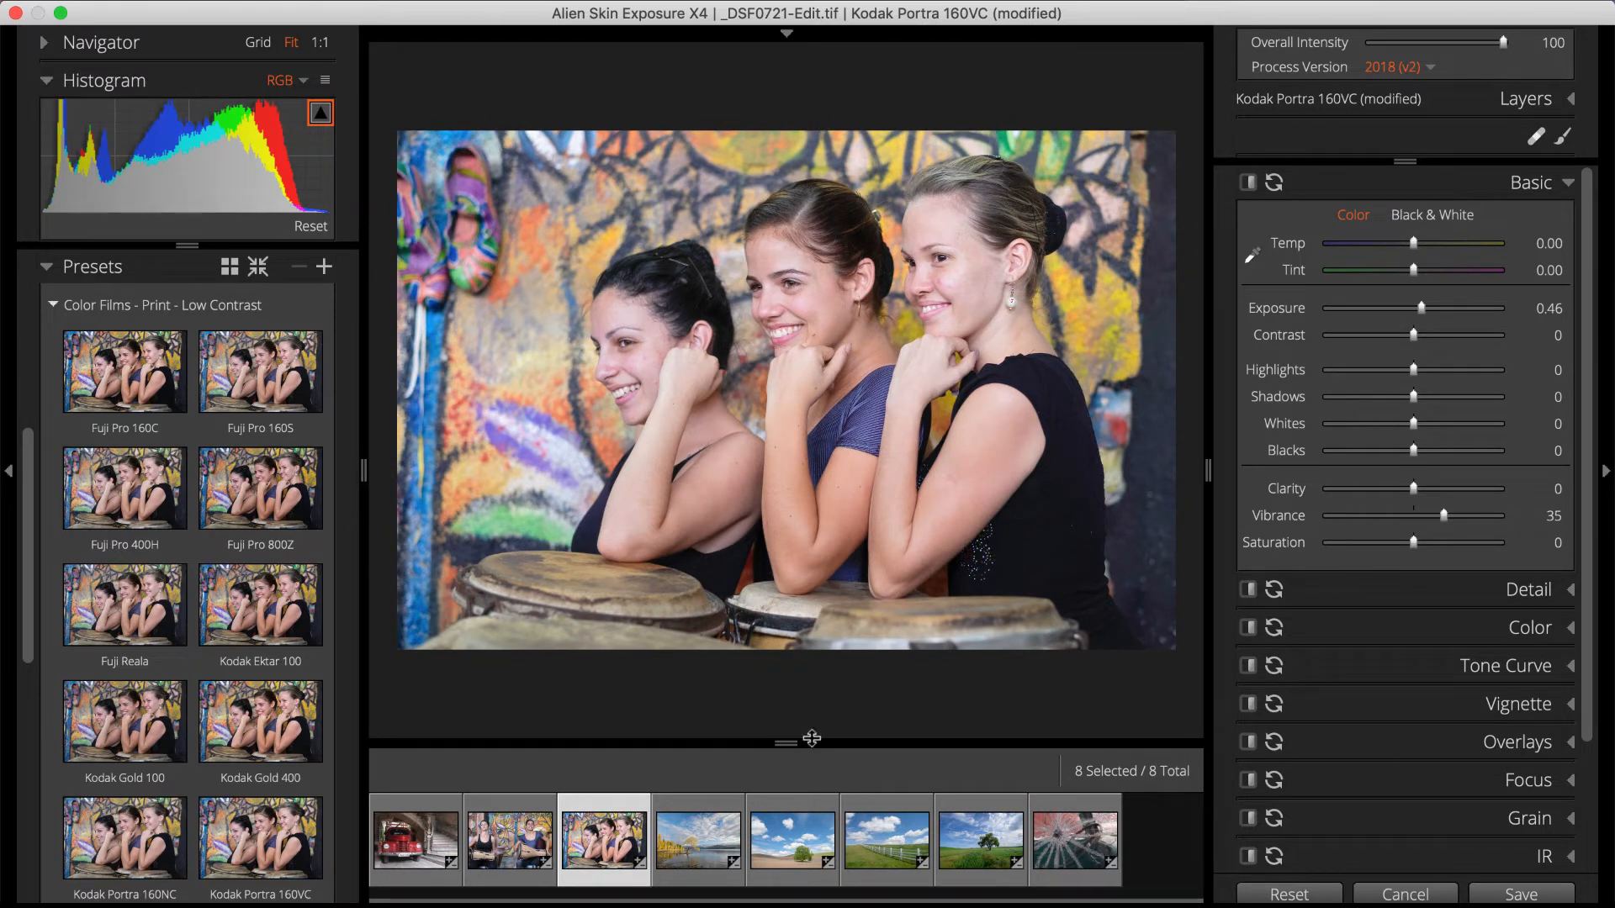
On the green-field tree photo _DSF0601 alone, try the B&W Films presets Agfa Scala 200 and Fuji Neopan 100 Acros, and apply Ilford Delta 100
click(960, 843)
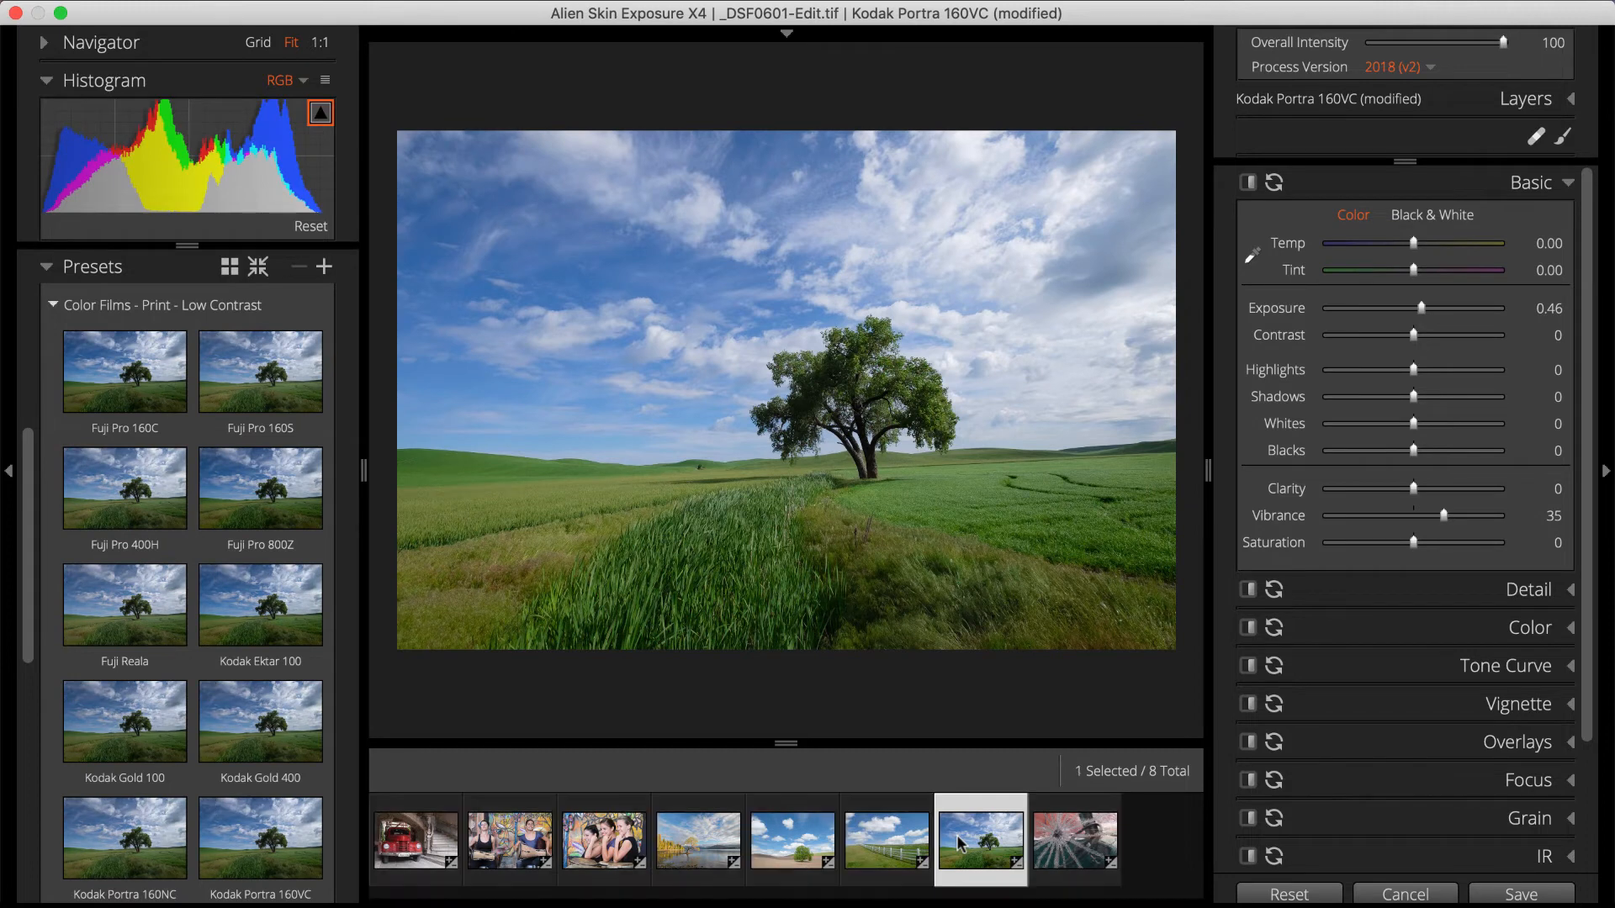
click(169, 306)
scroll(151, 386, up, 5)
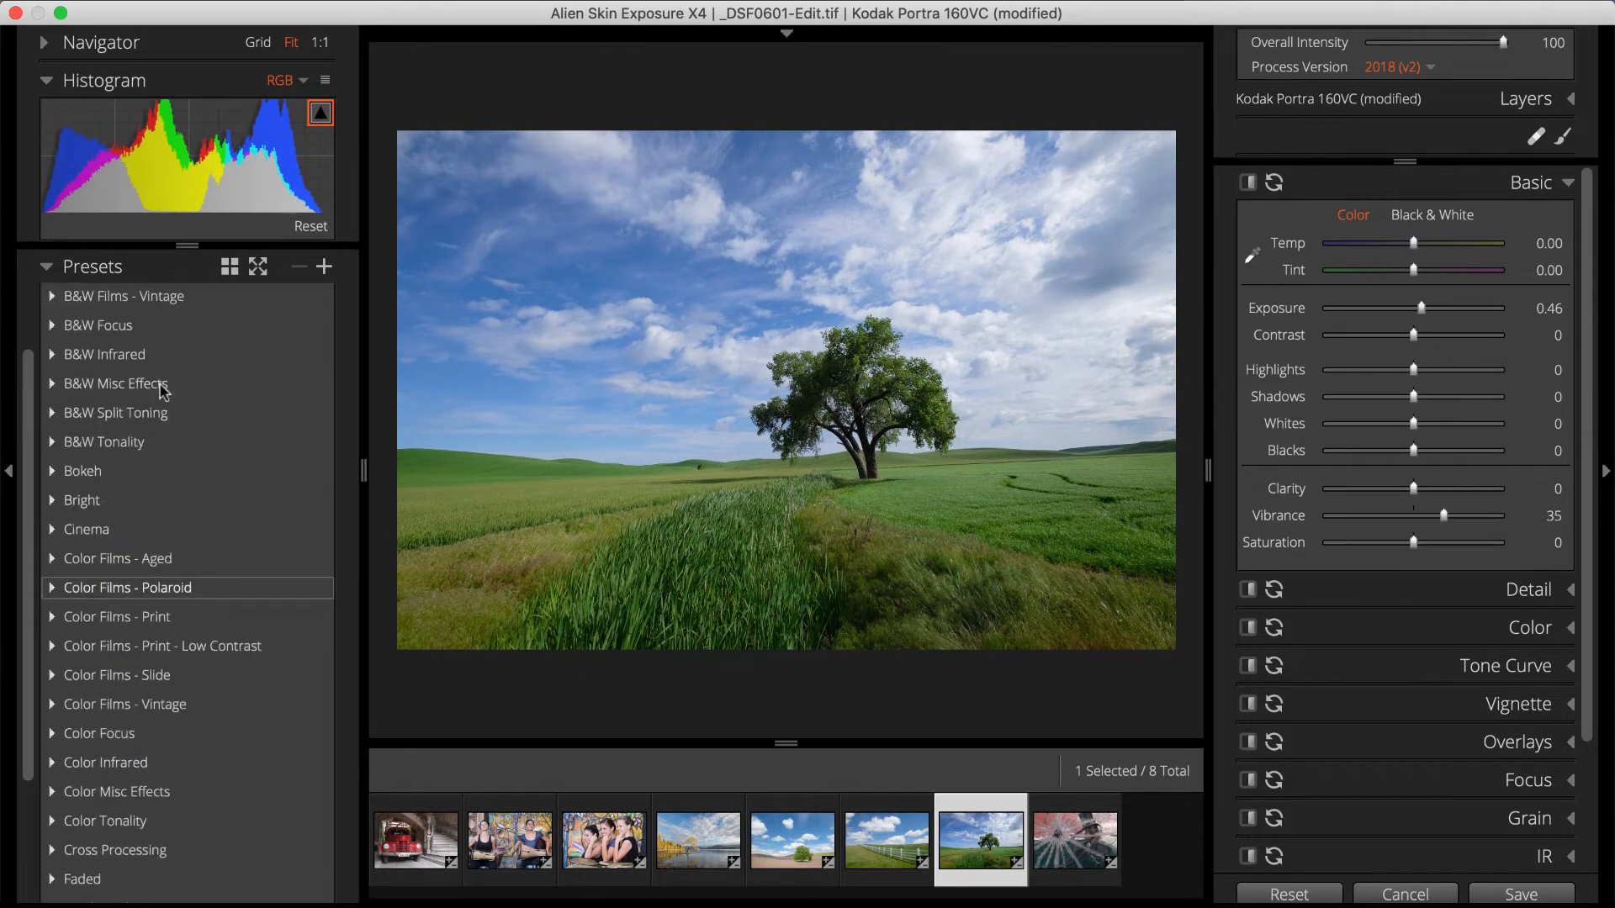
click(98, 357)
scroll(97, 361, down, 3)
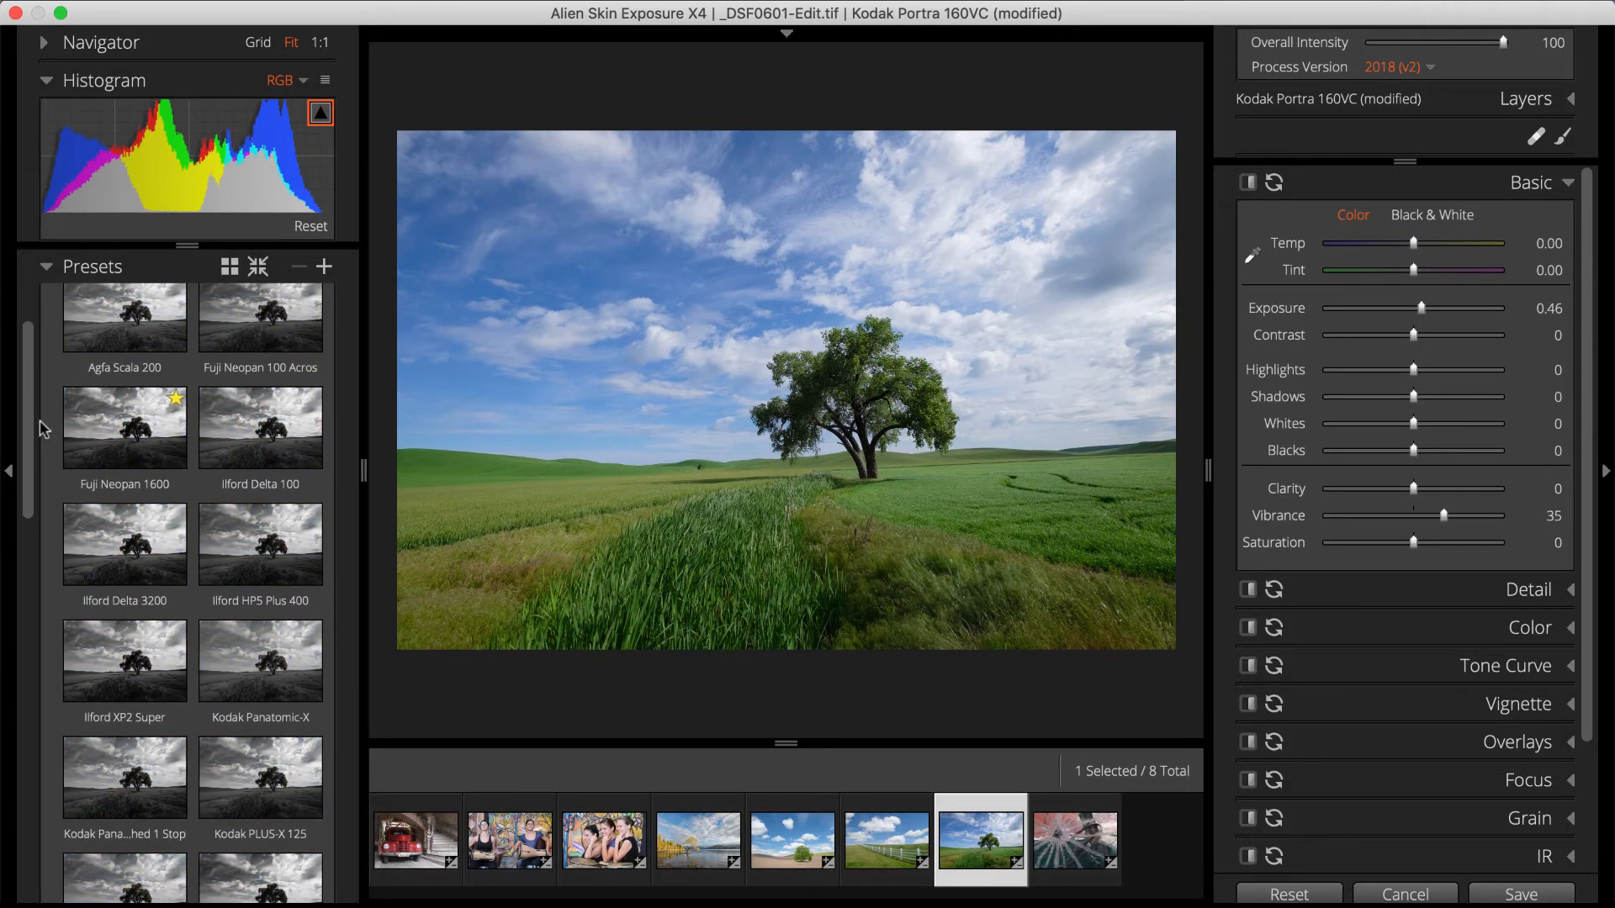
click(110, 328)
click(220, 333)
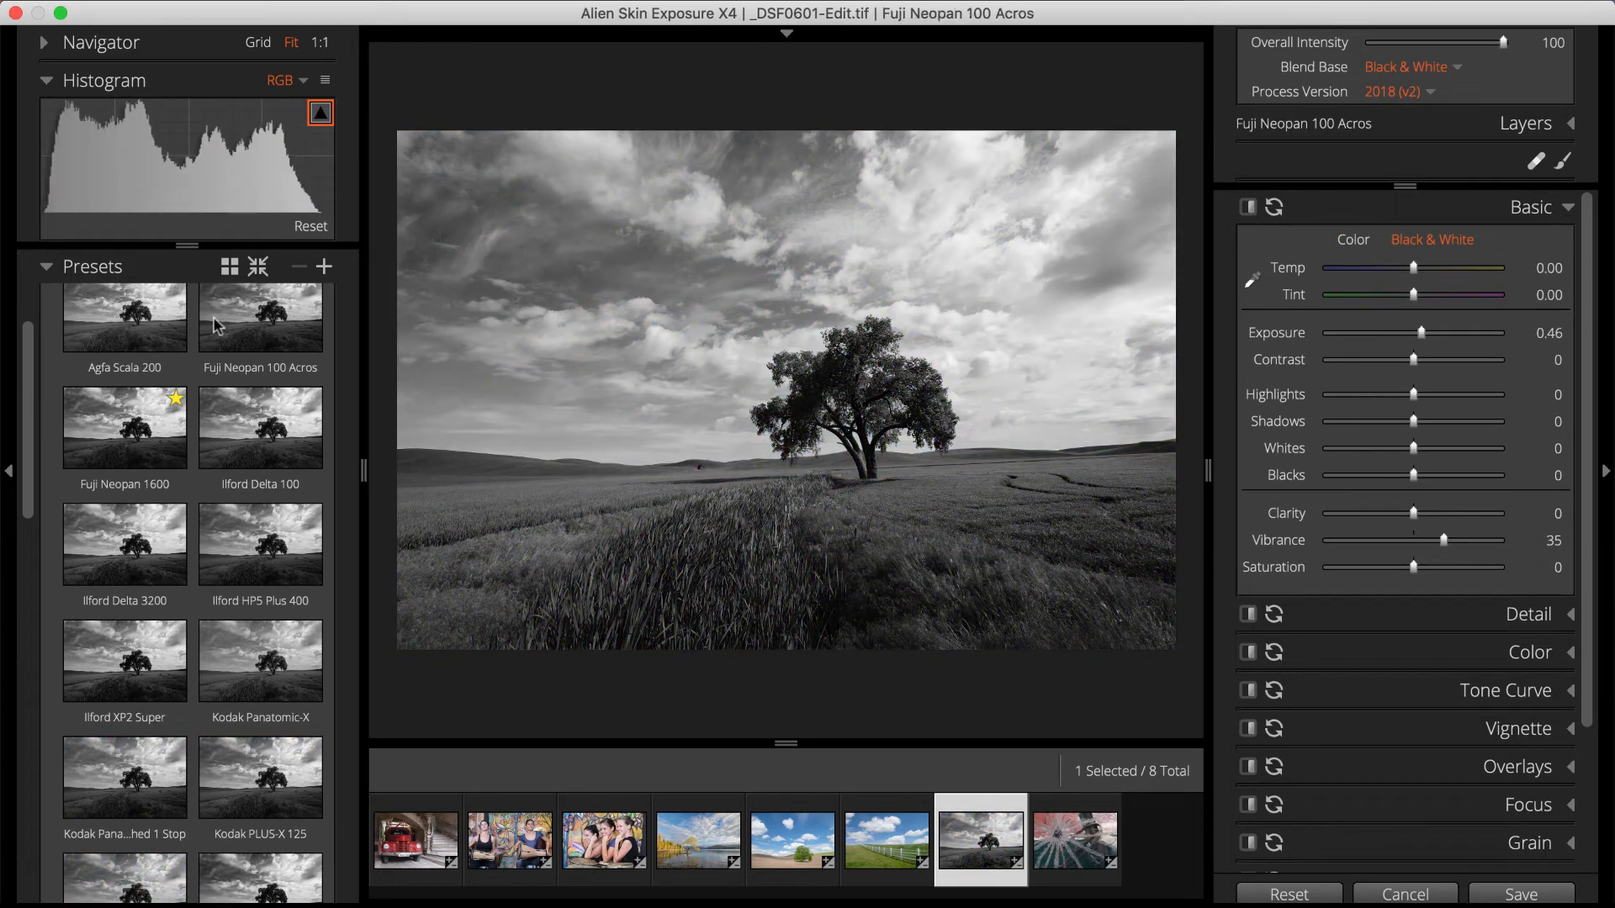
click(227, 457)
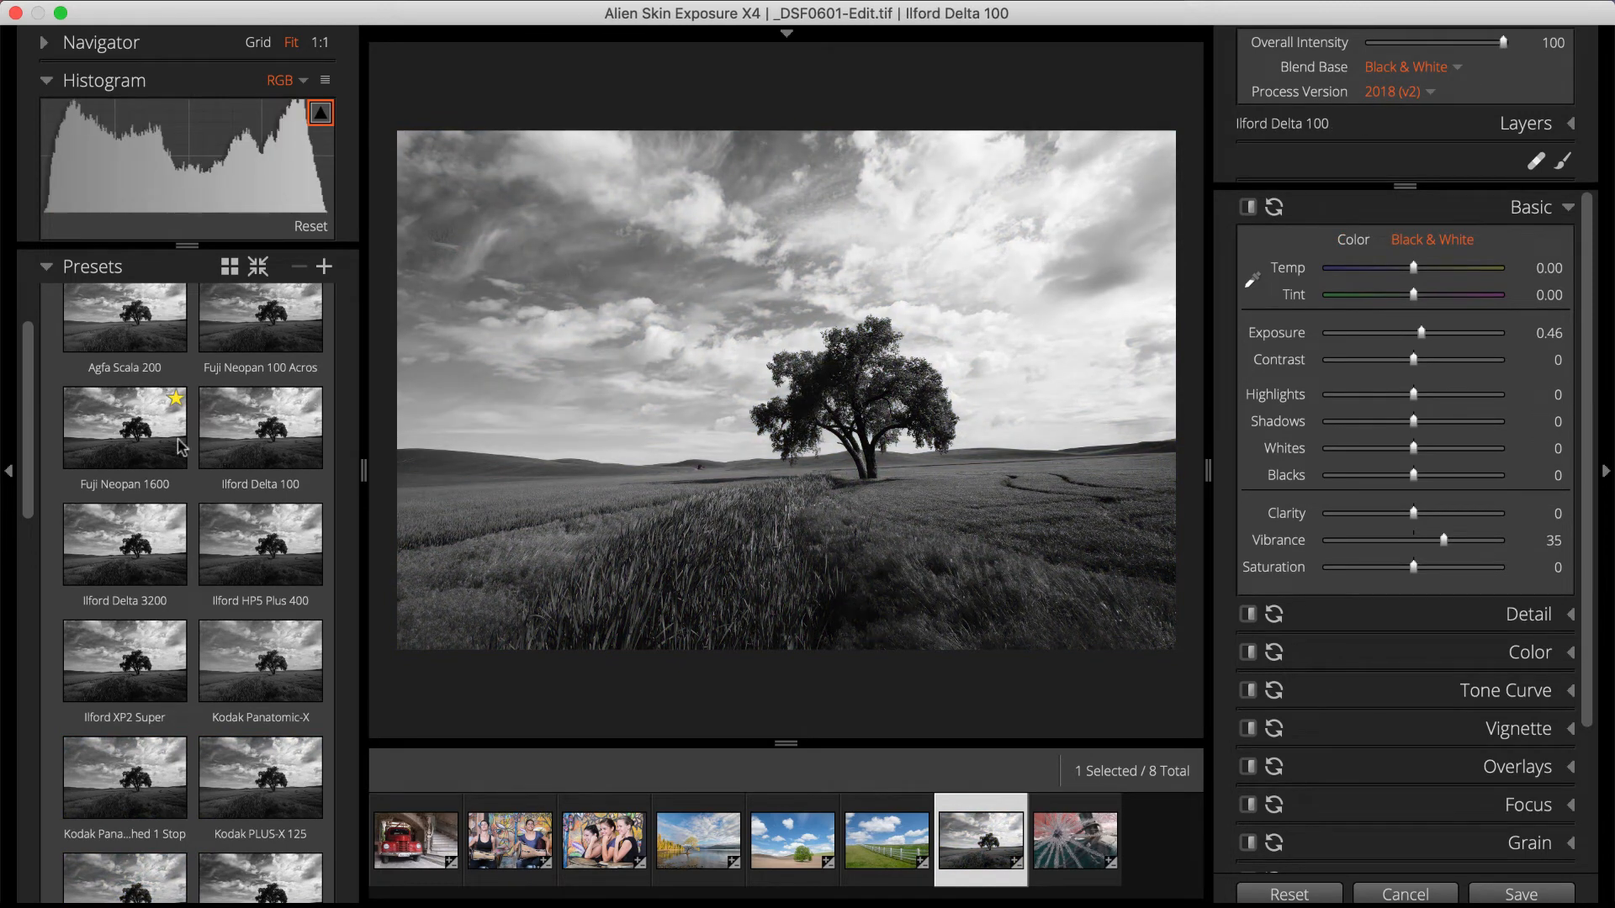
Apply the Fuji Neopan 1600 preset to the tree photo and lower its Overall Intensity to 64
click(139, 444)
click(139, 443)
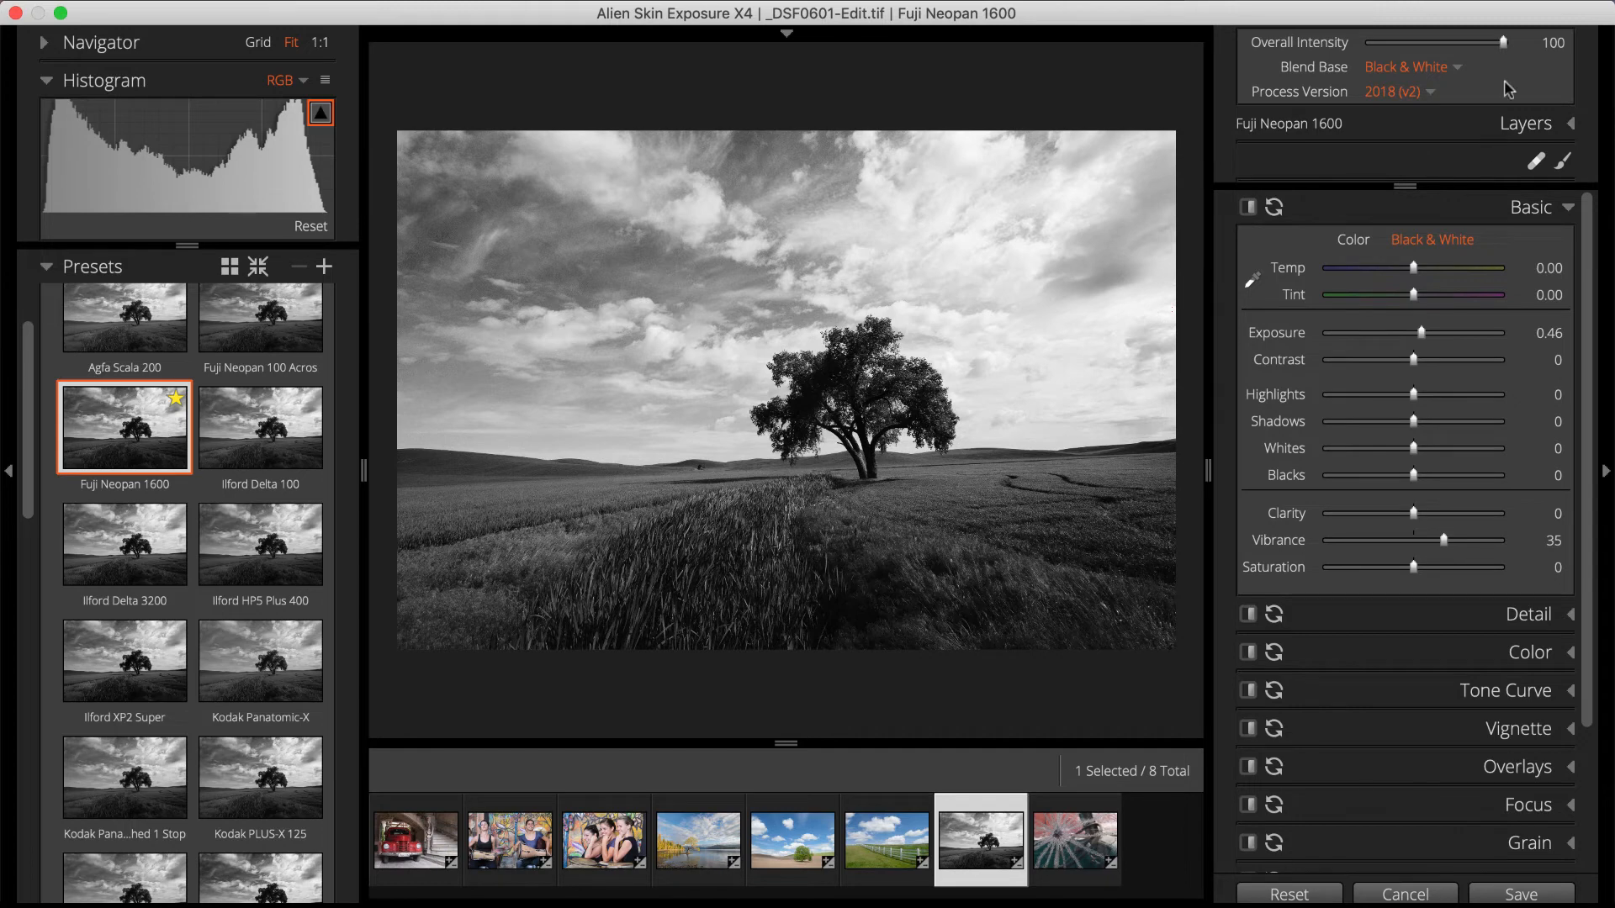
drag(1506, 46, 1459, 48)
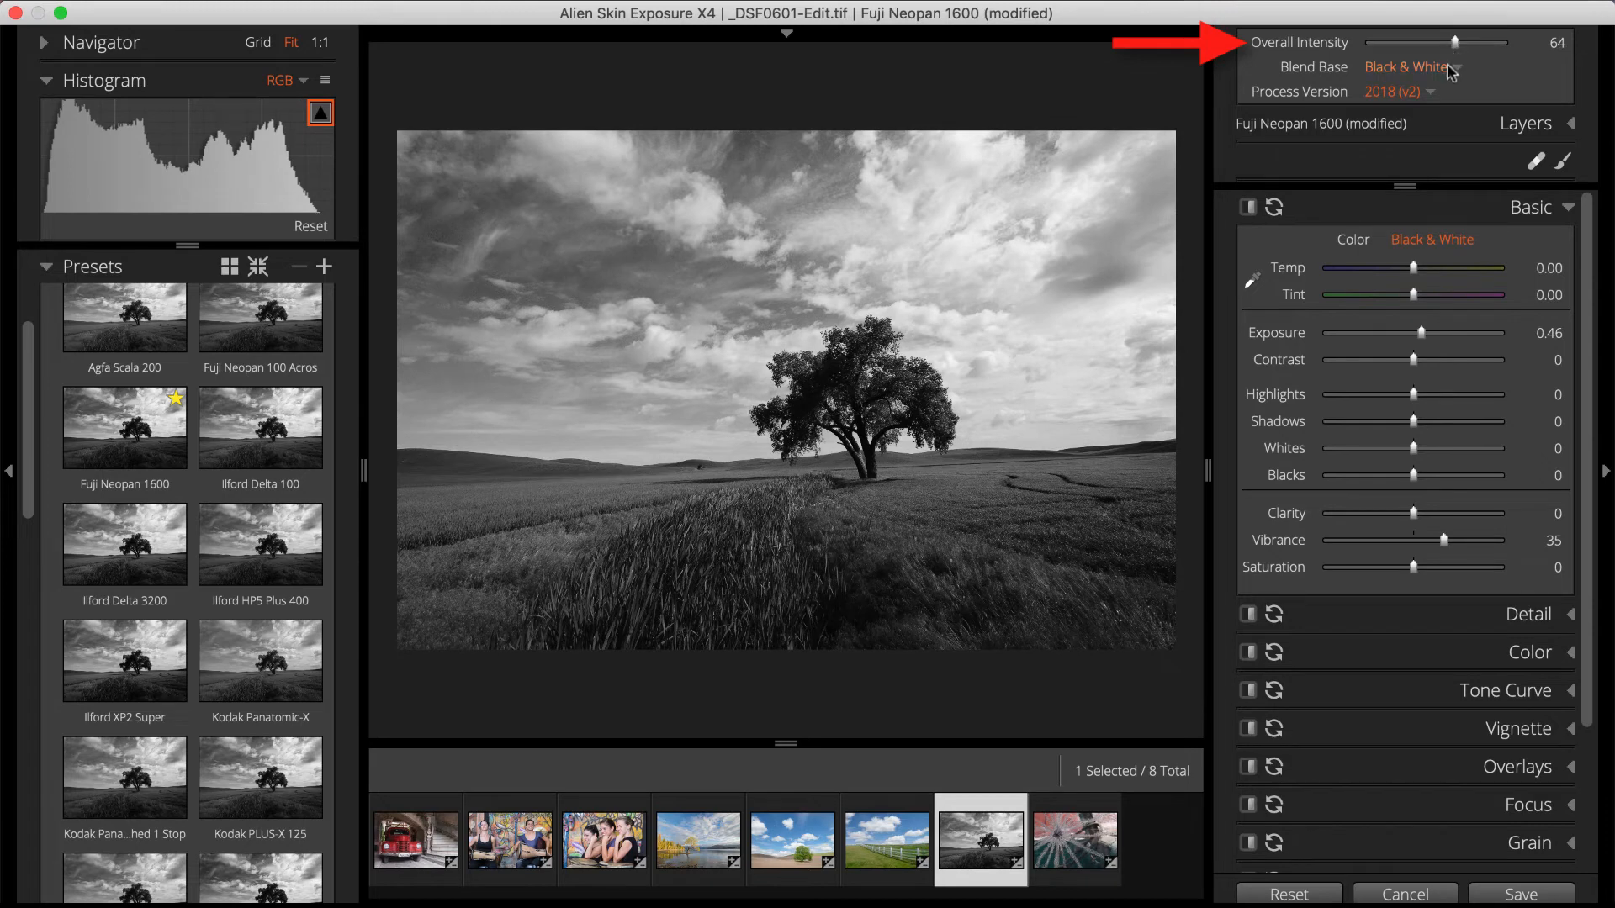
Try Color as the Blend Base for the black-and-white preset, then raise Overall Intensity to 100
click(1450, 67)
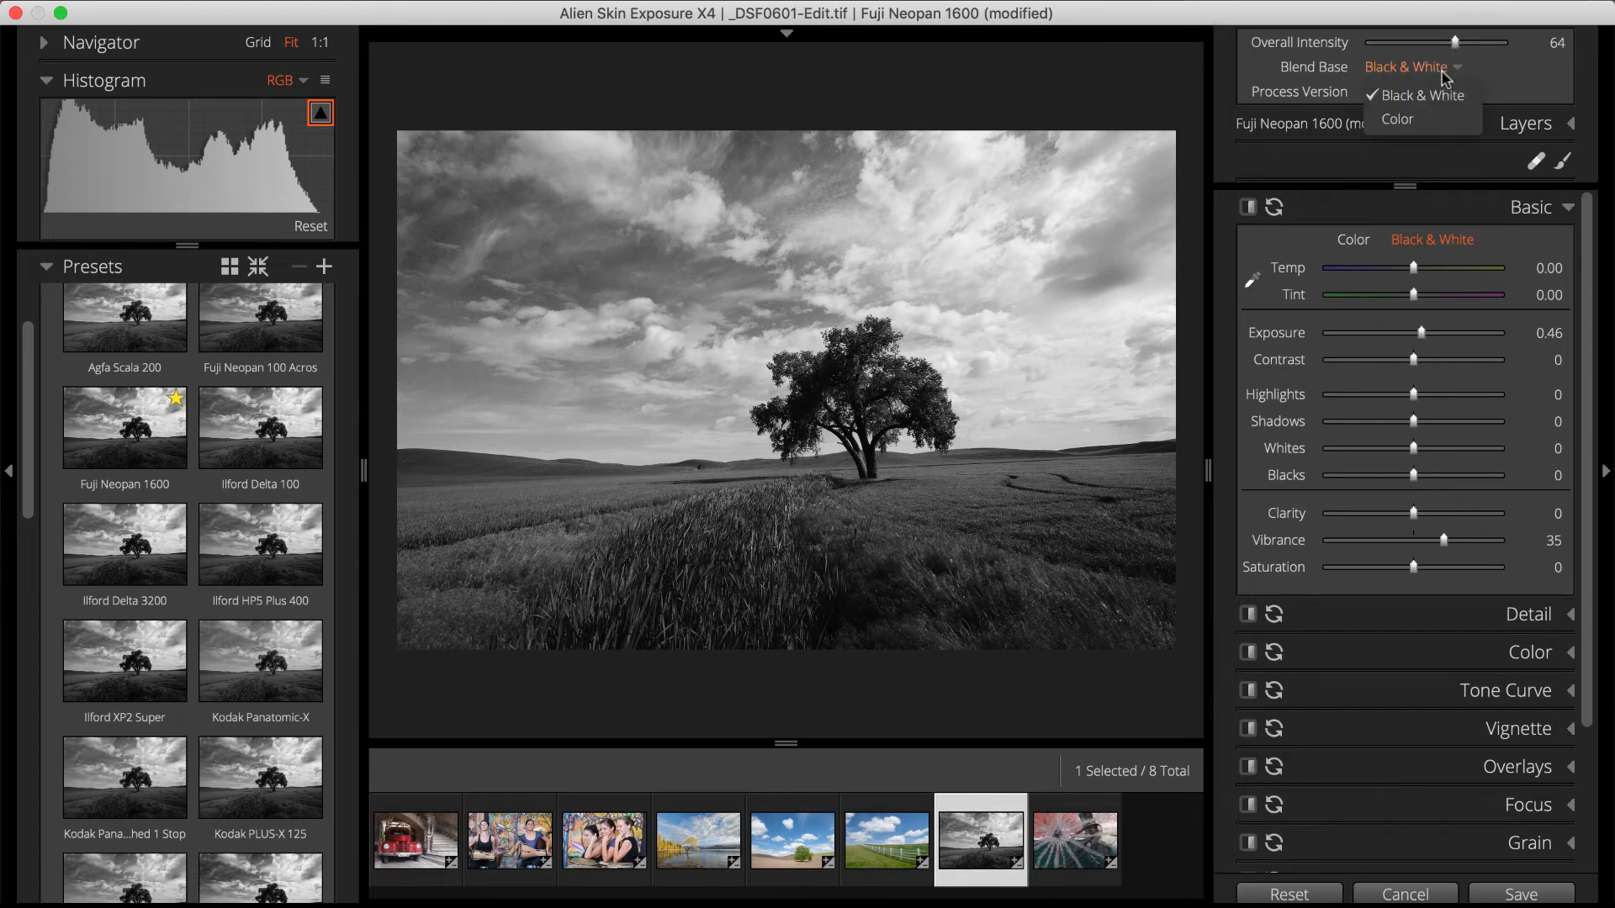
click(1397, 119)
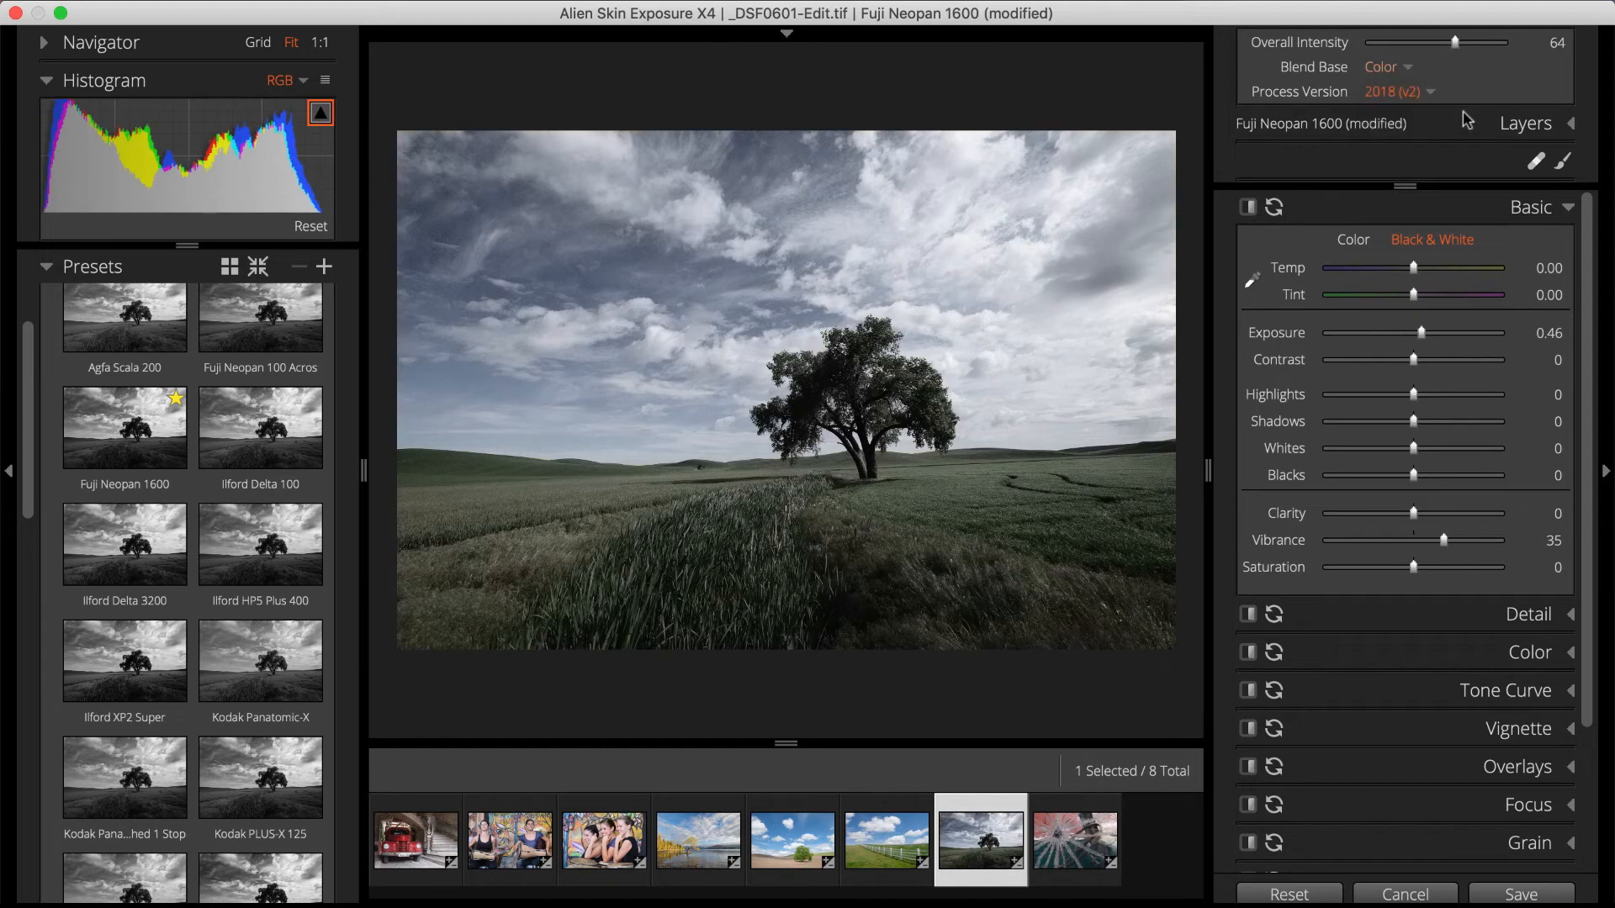
drag(1455, 42, 1505, 42)
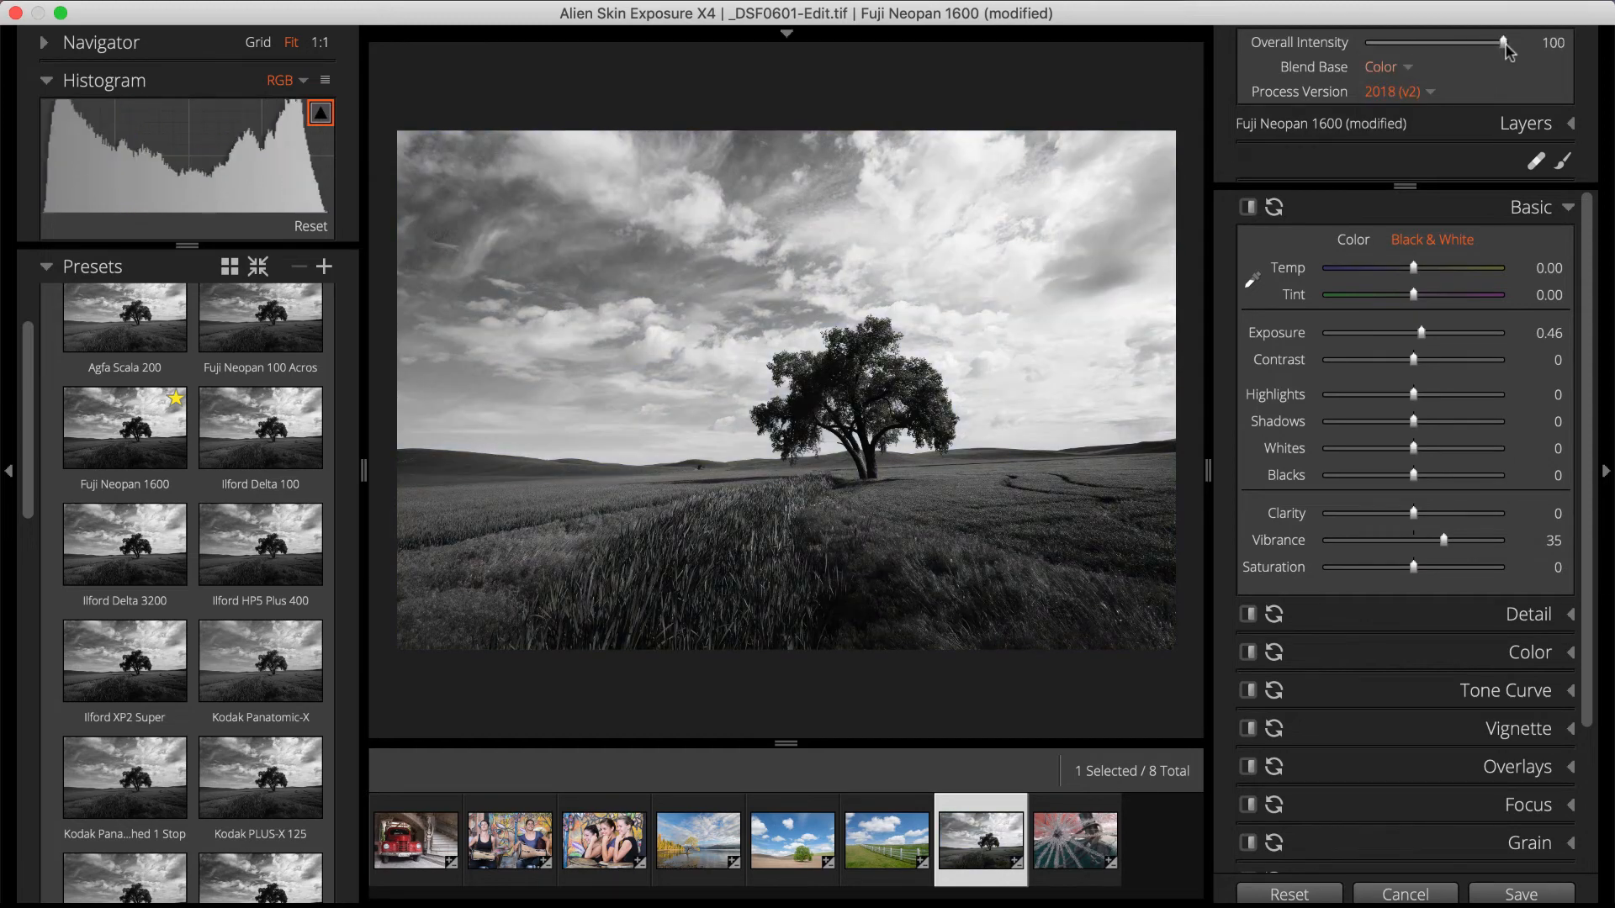
Set the tree photo's Blend Base to Black & White and its Overall Intensity to 81
click(1405, 69)
click(1421, 95)
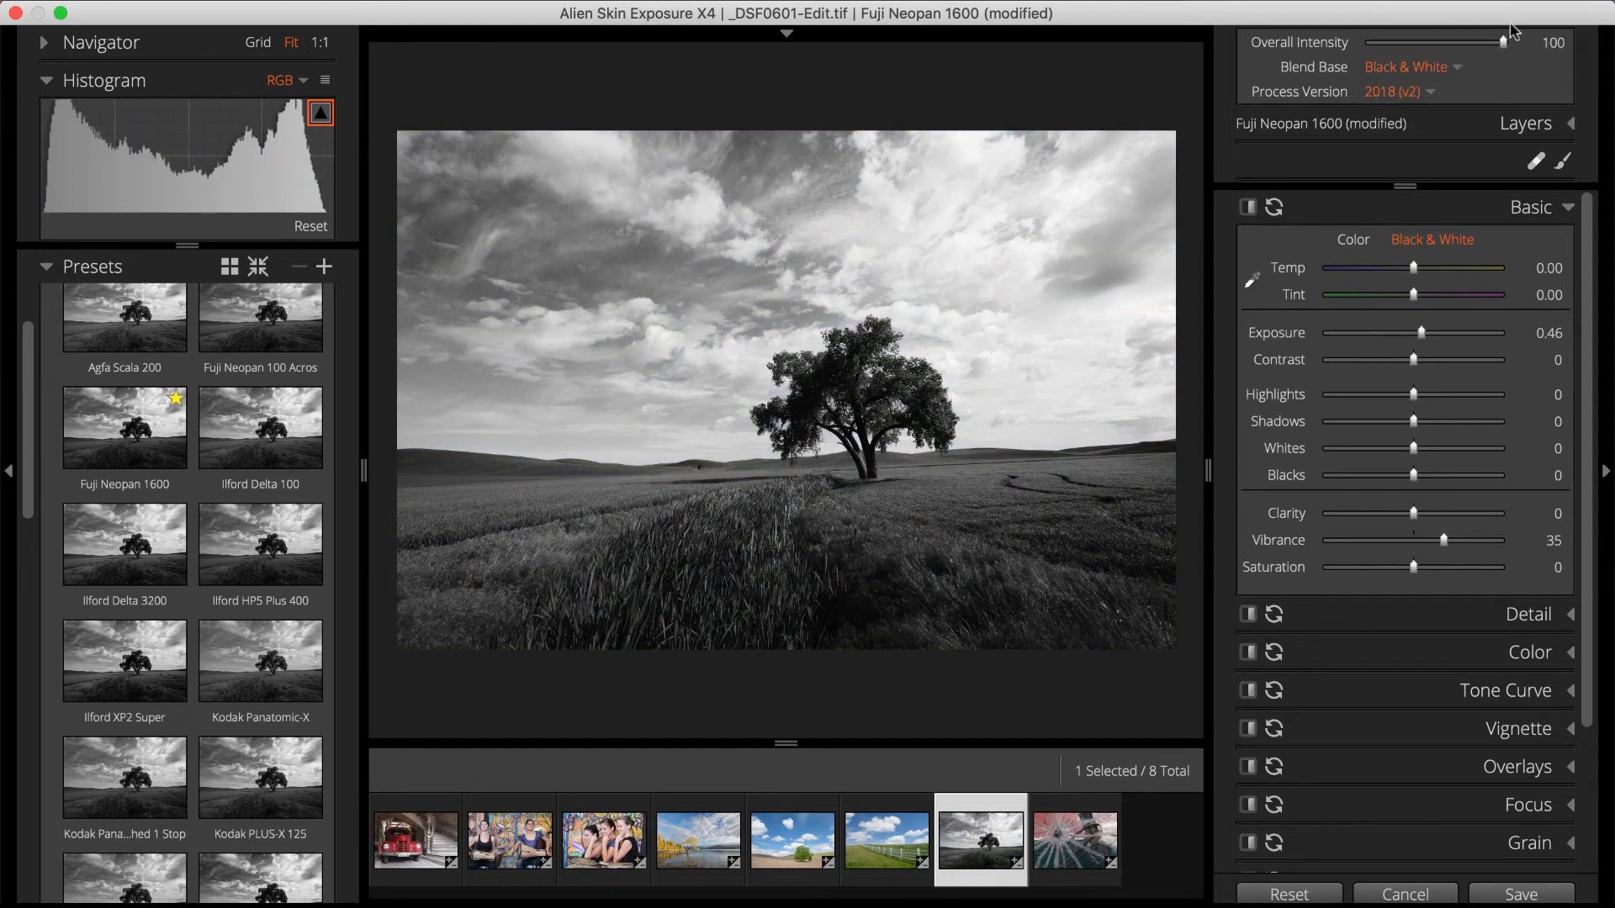
drag(1505, 42, 1479, 42)
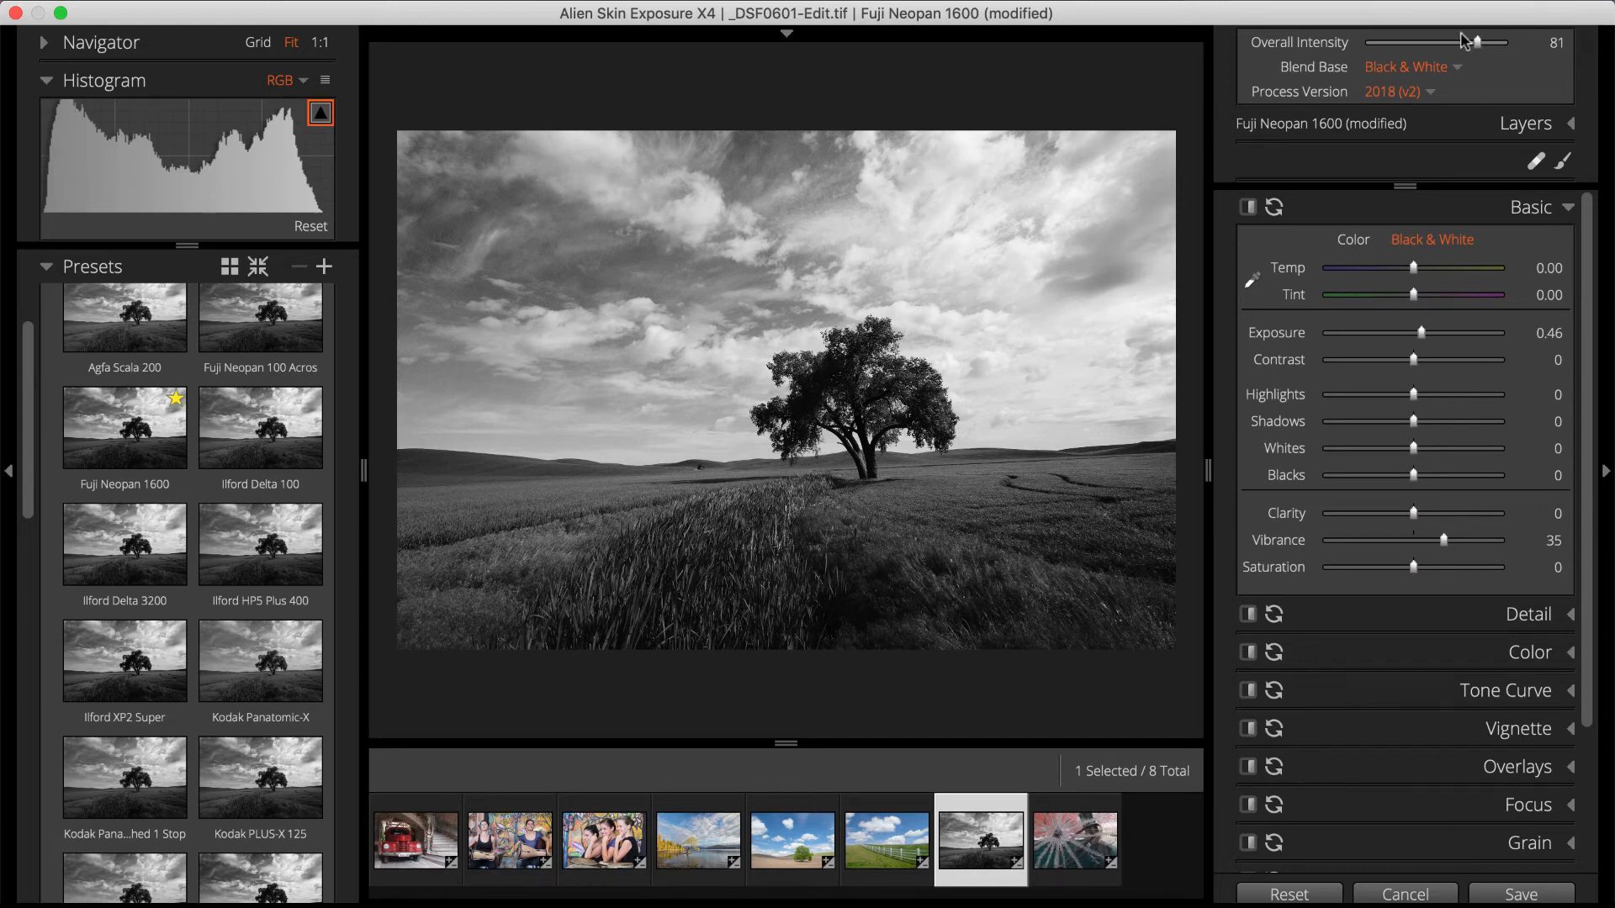
On photo _DSF0721 of the three women, heal three blemishes on the rightmost woman's cheek with a size 30 Heal brush
key(Left)
key(Left)
key(Left)
key(Left)
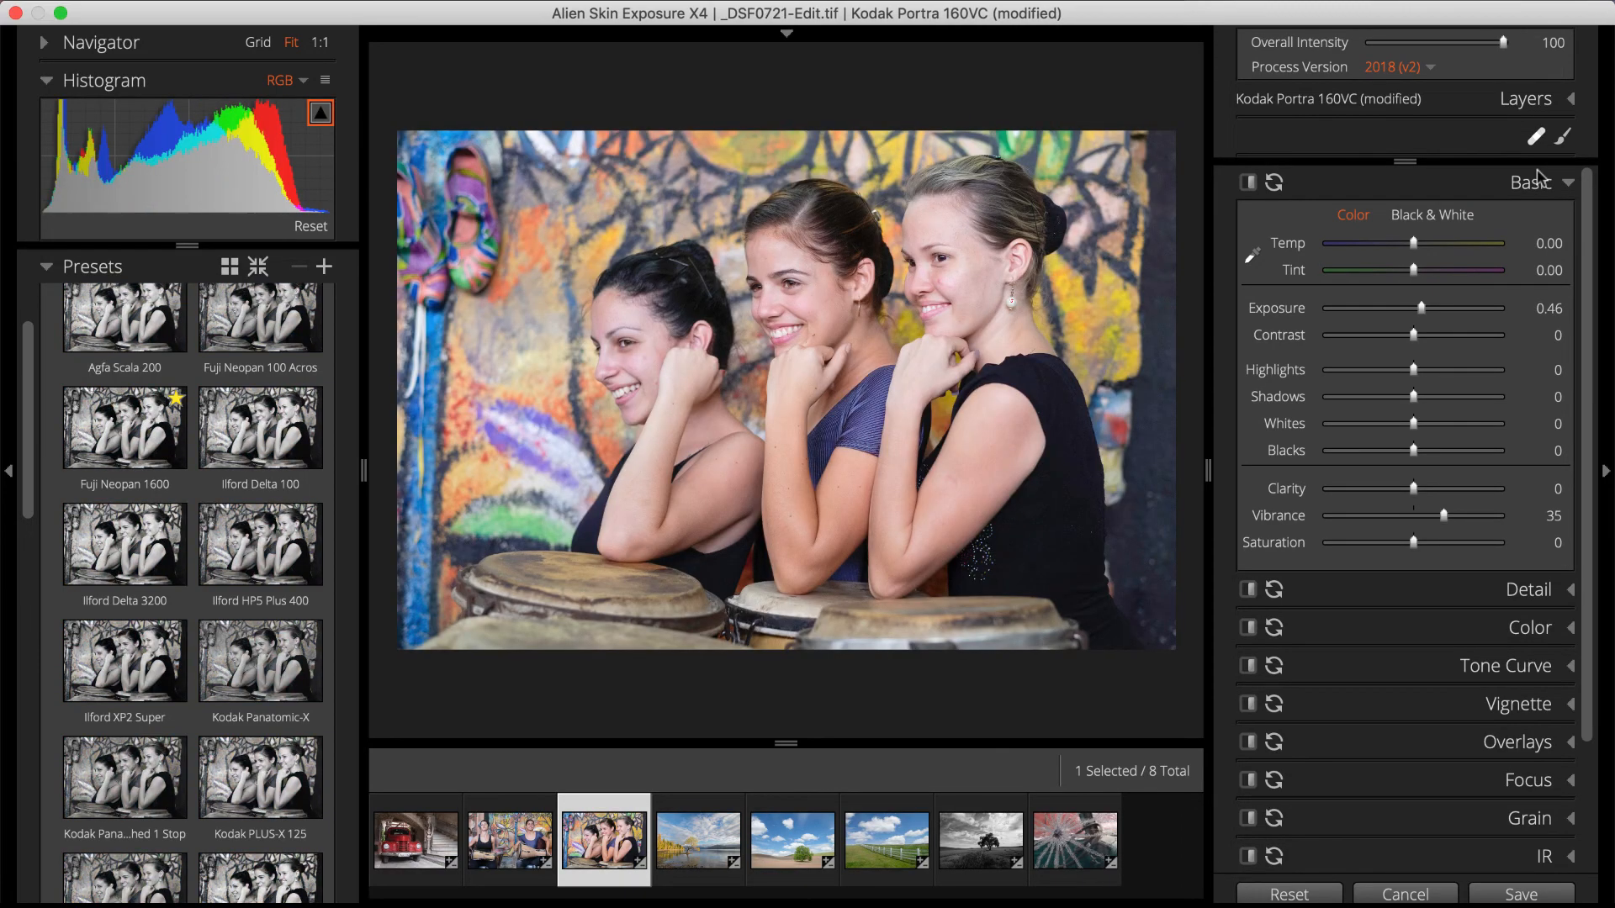
click(1536, 138)
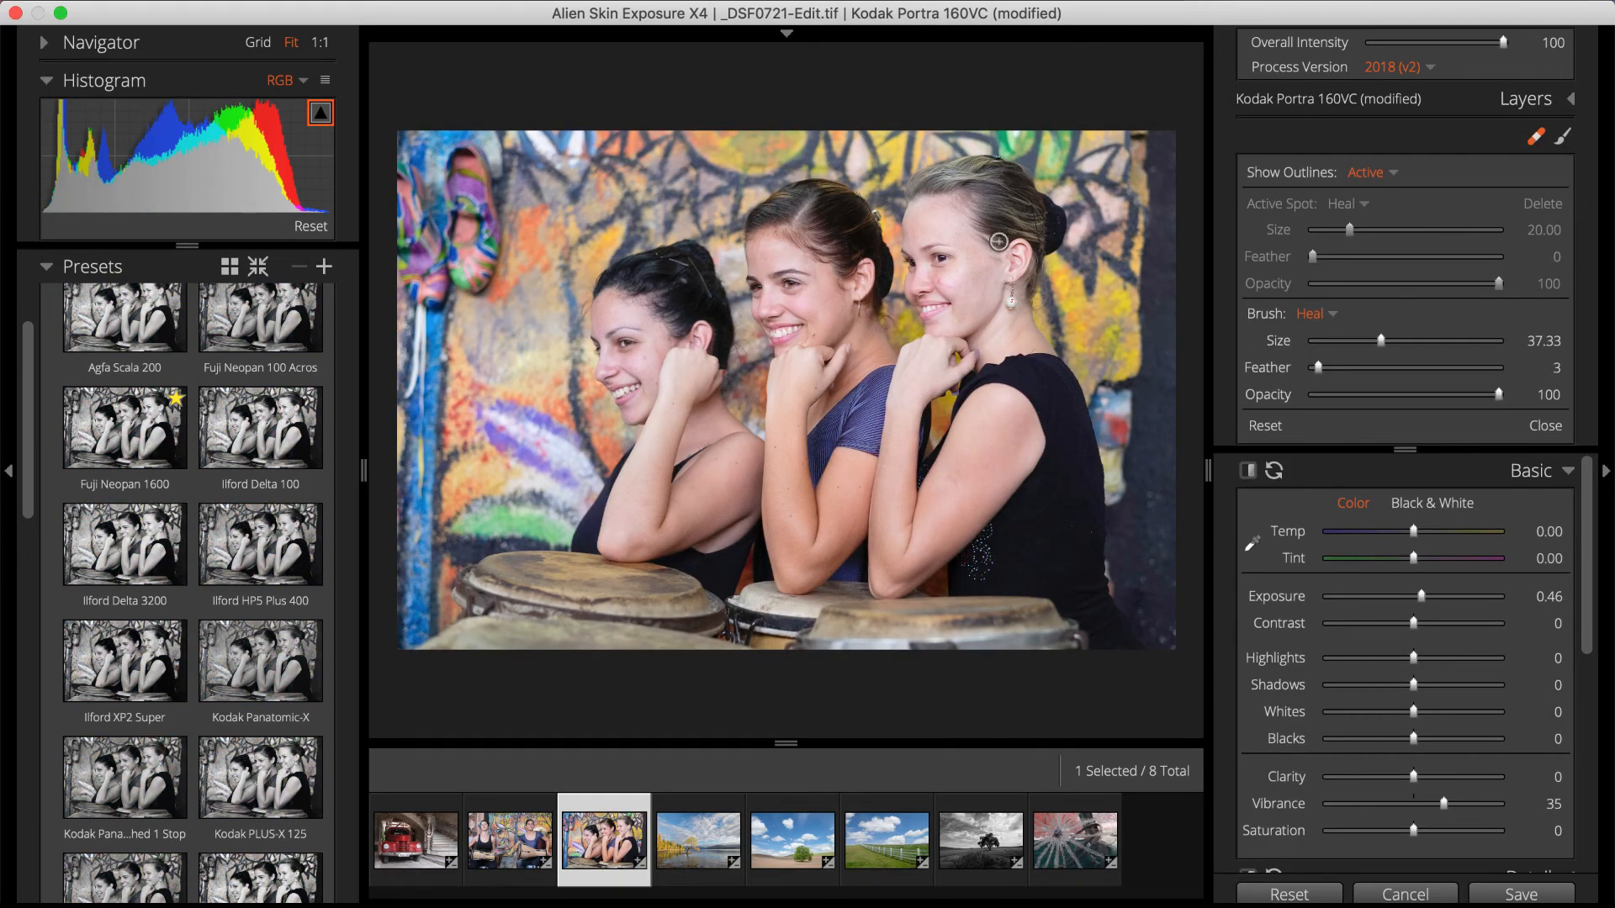
key(super+equal)
key(super+equal)
mouse_move(926, 249)
mouse_down()
mouse_move(918, 300)
mouse_move(560, 545)
mouse_up()
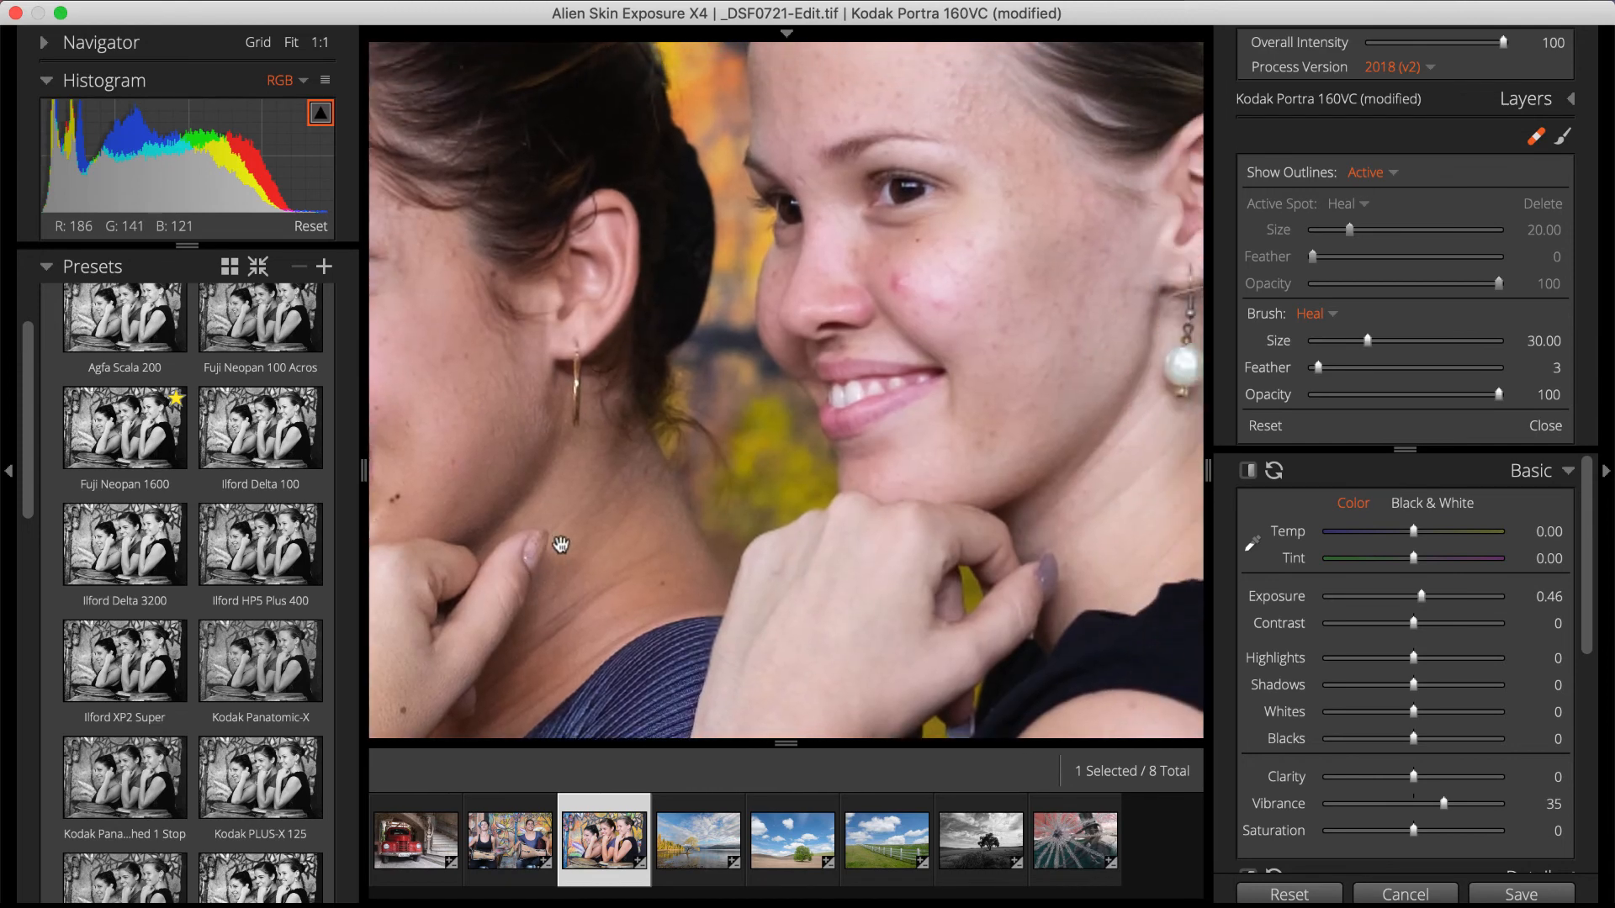
click(899, 284)
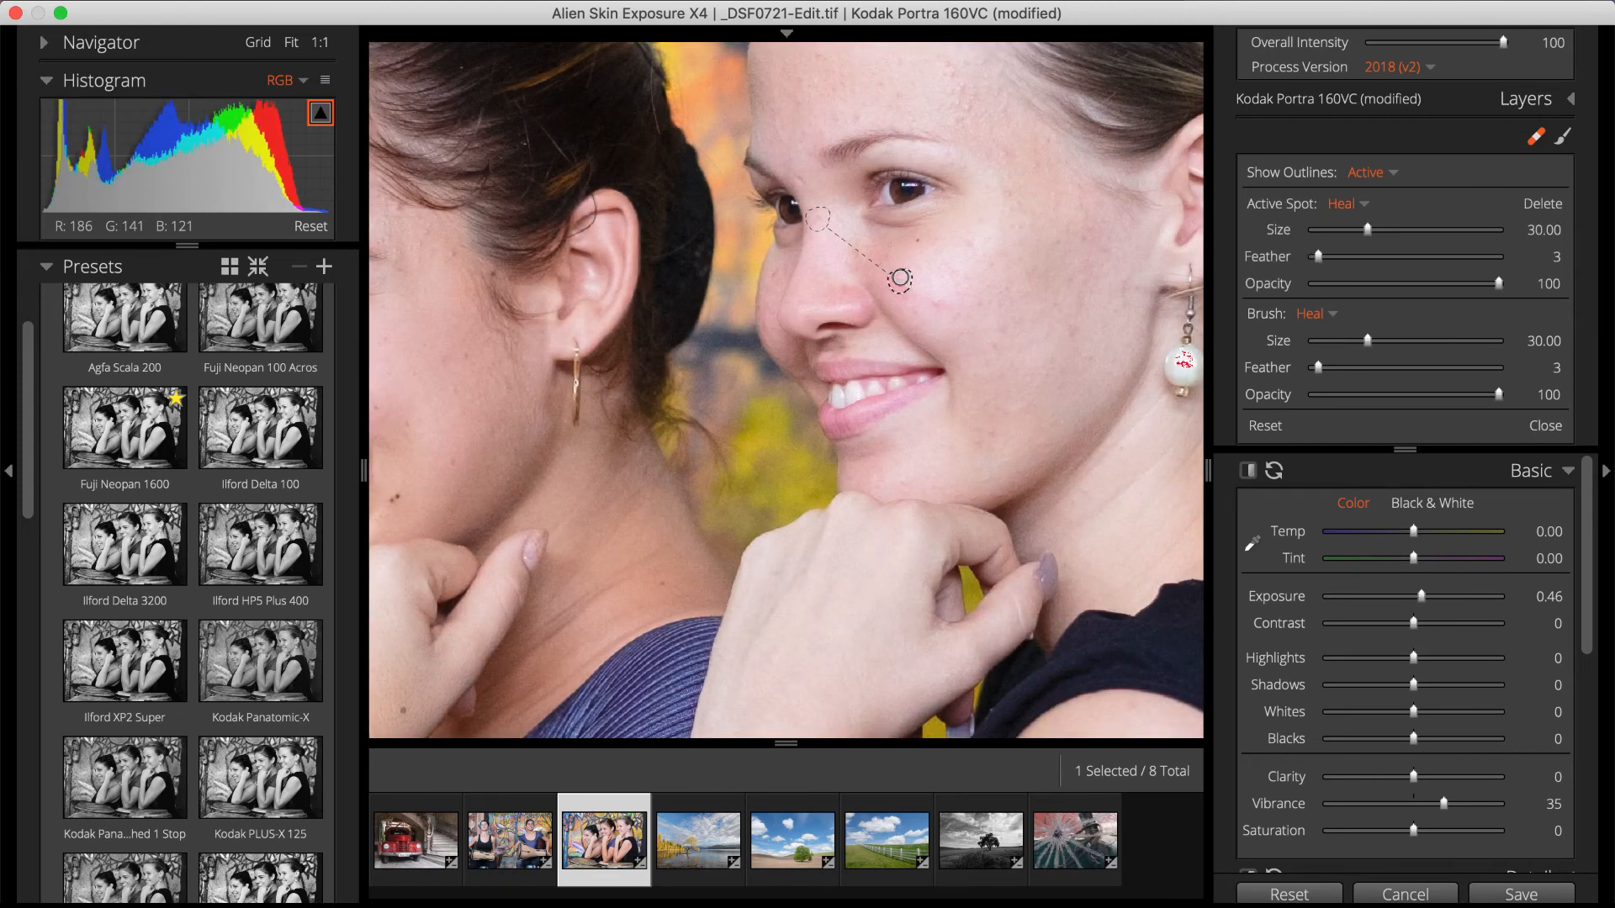
click(939, 304)
click(994, 348)
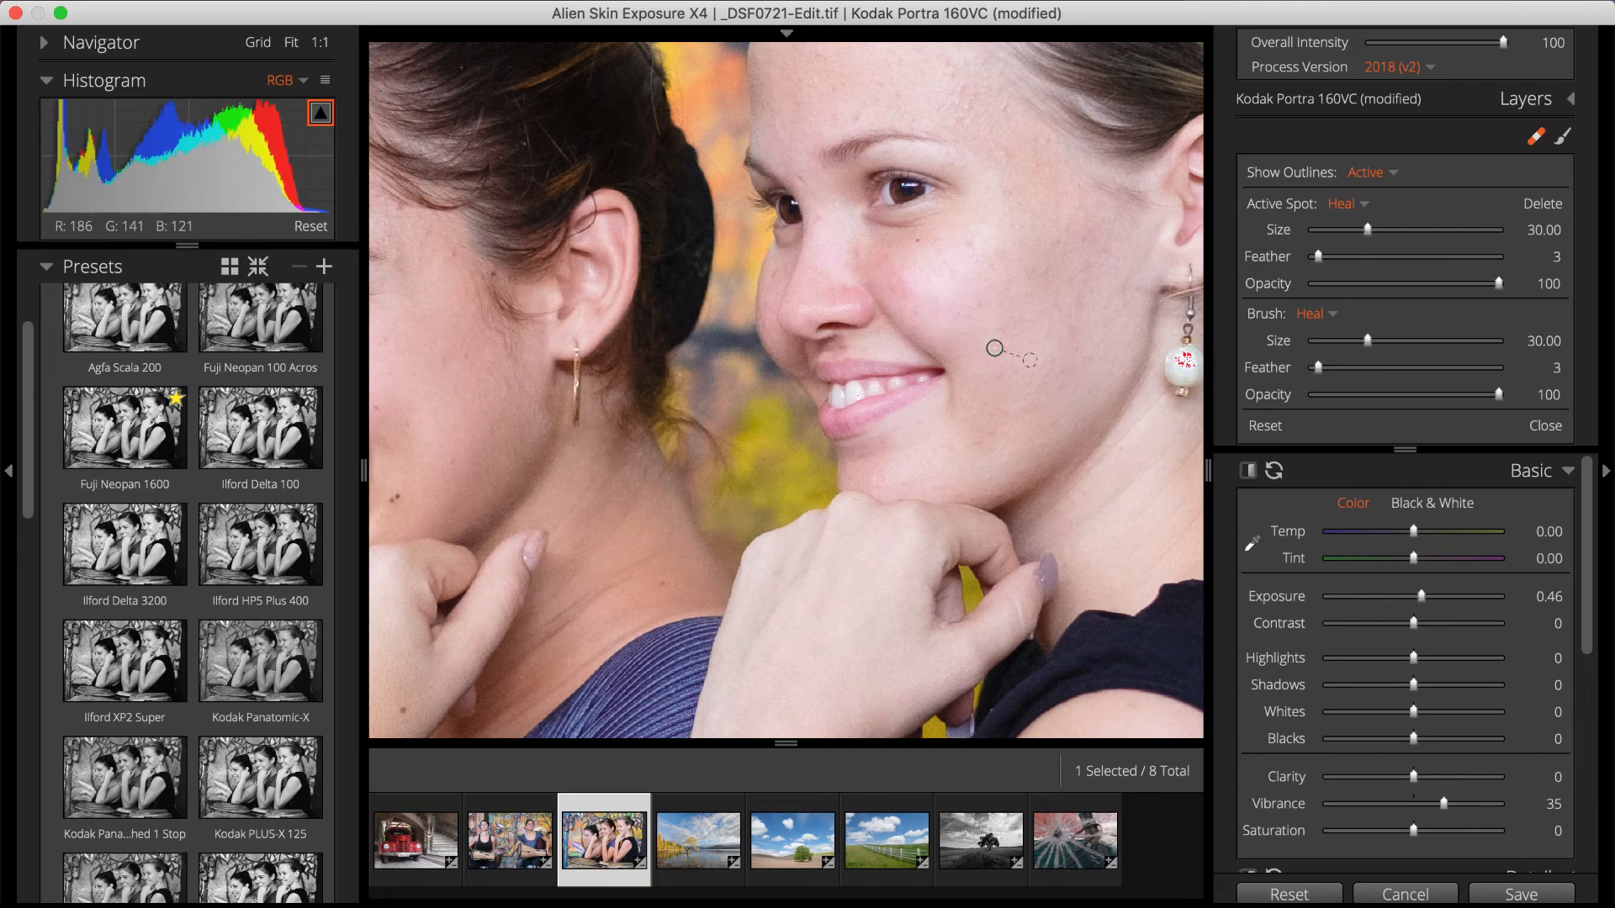
click(1533, 143)
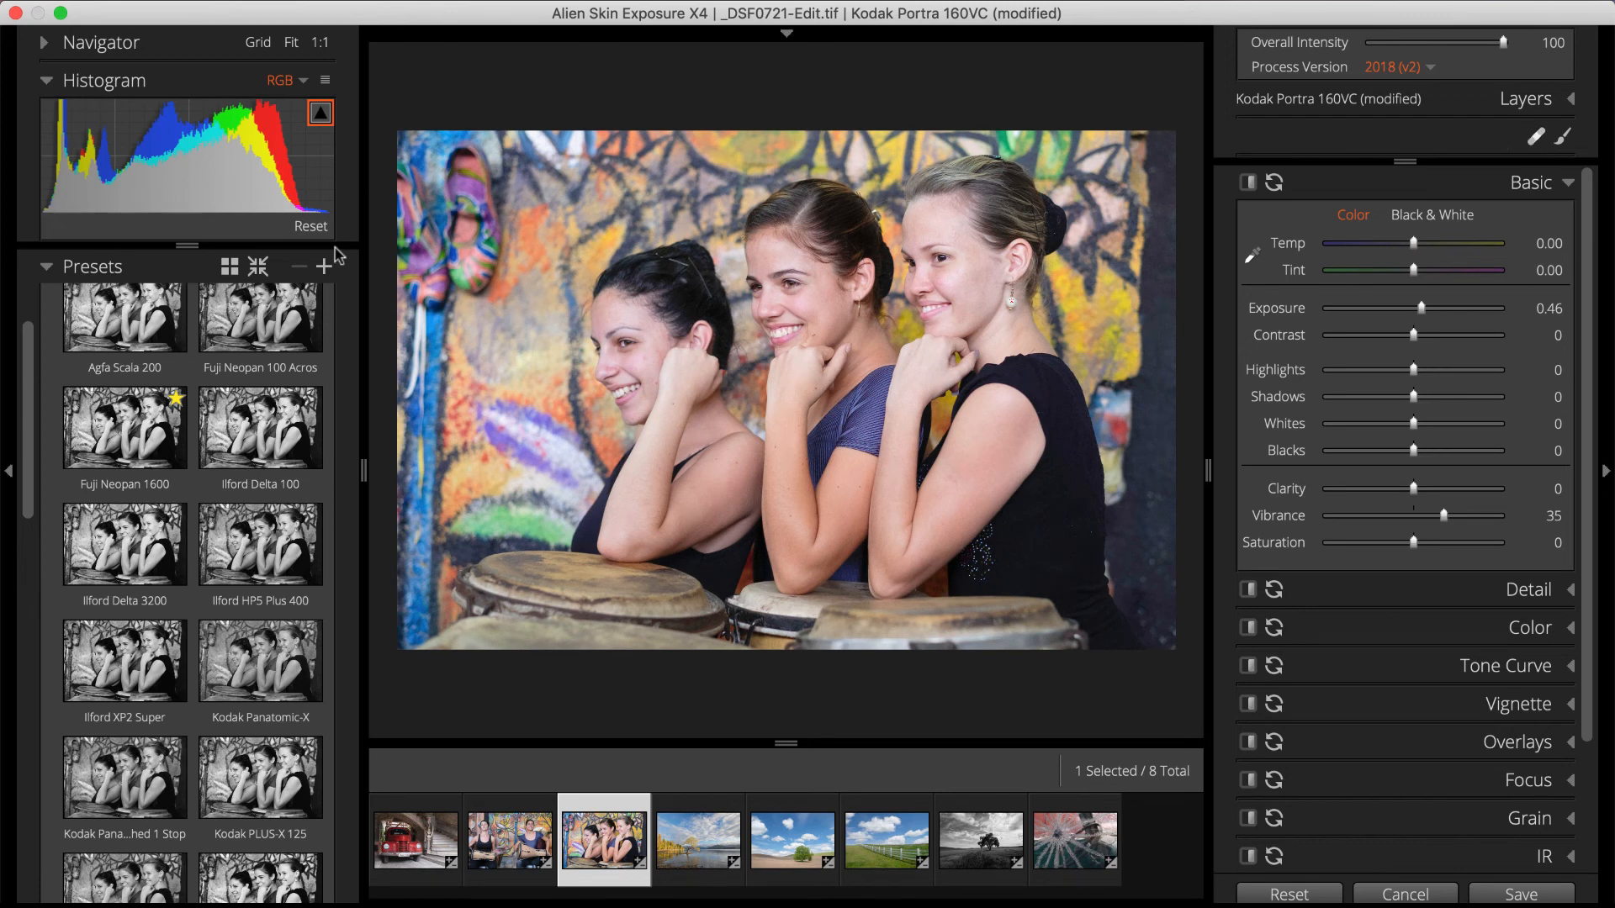
Step the portrait back through its edit history from the spot heals to the initial Kodak Portra 160VC state
click(46, 266)
click(47, 166)
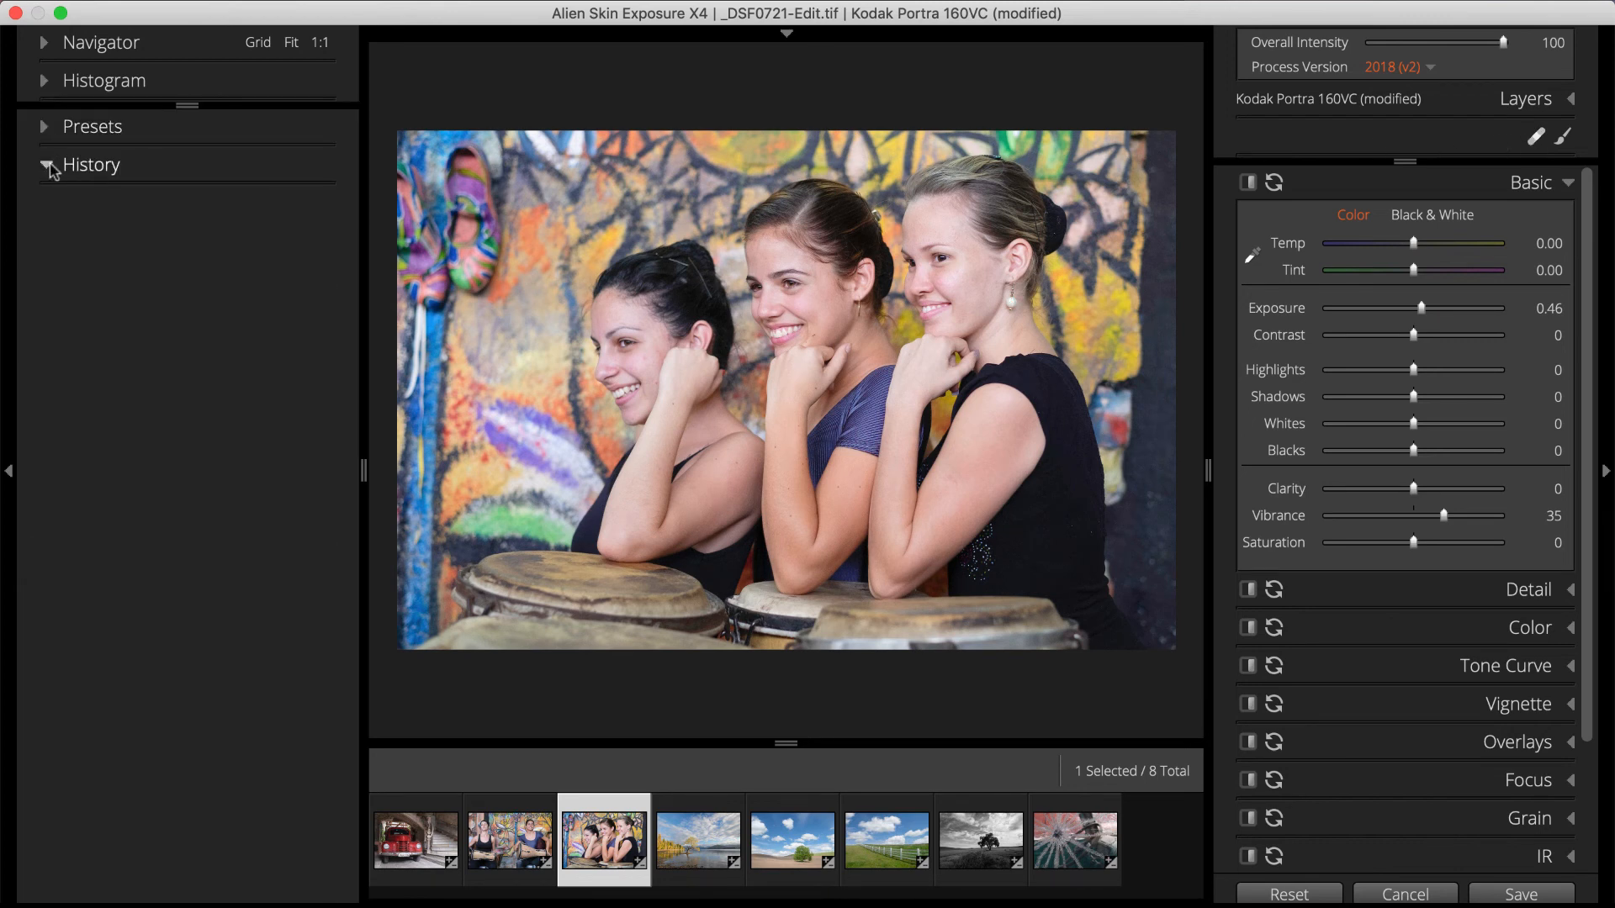
click(77, 236)
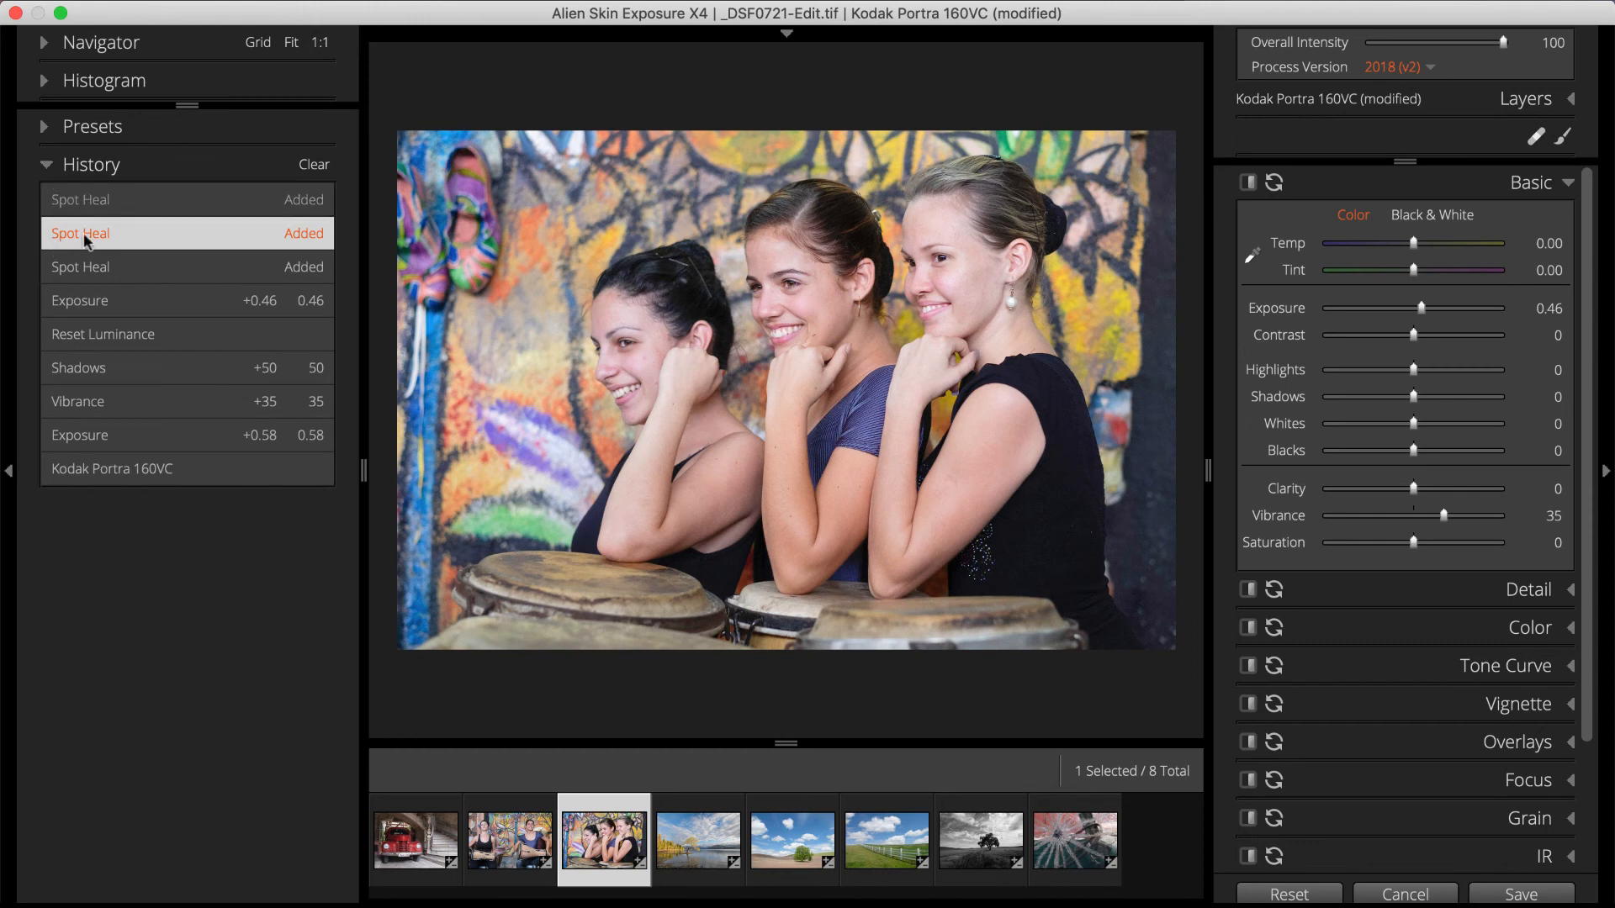
click(87, 267)
click(94, 304)
click(95, 335)
click(96, 369)
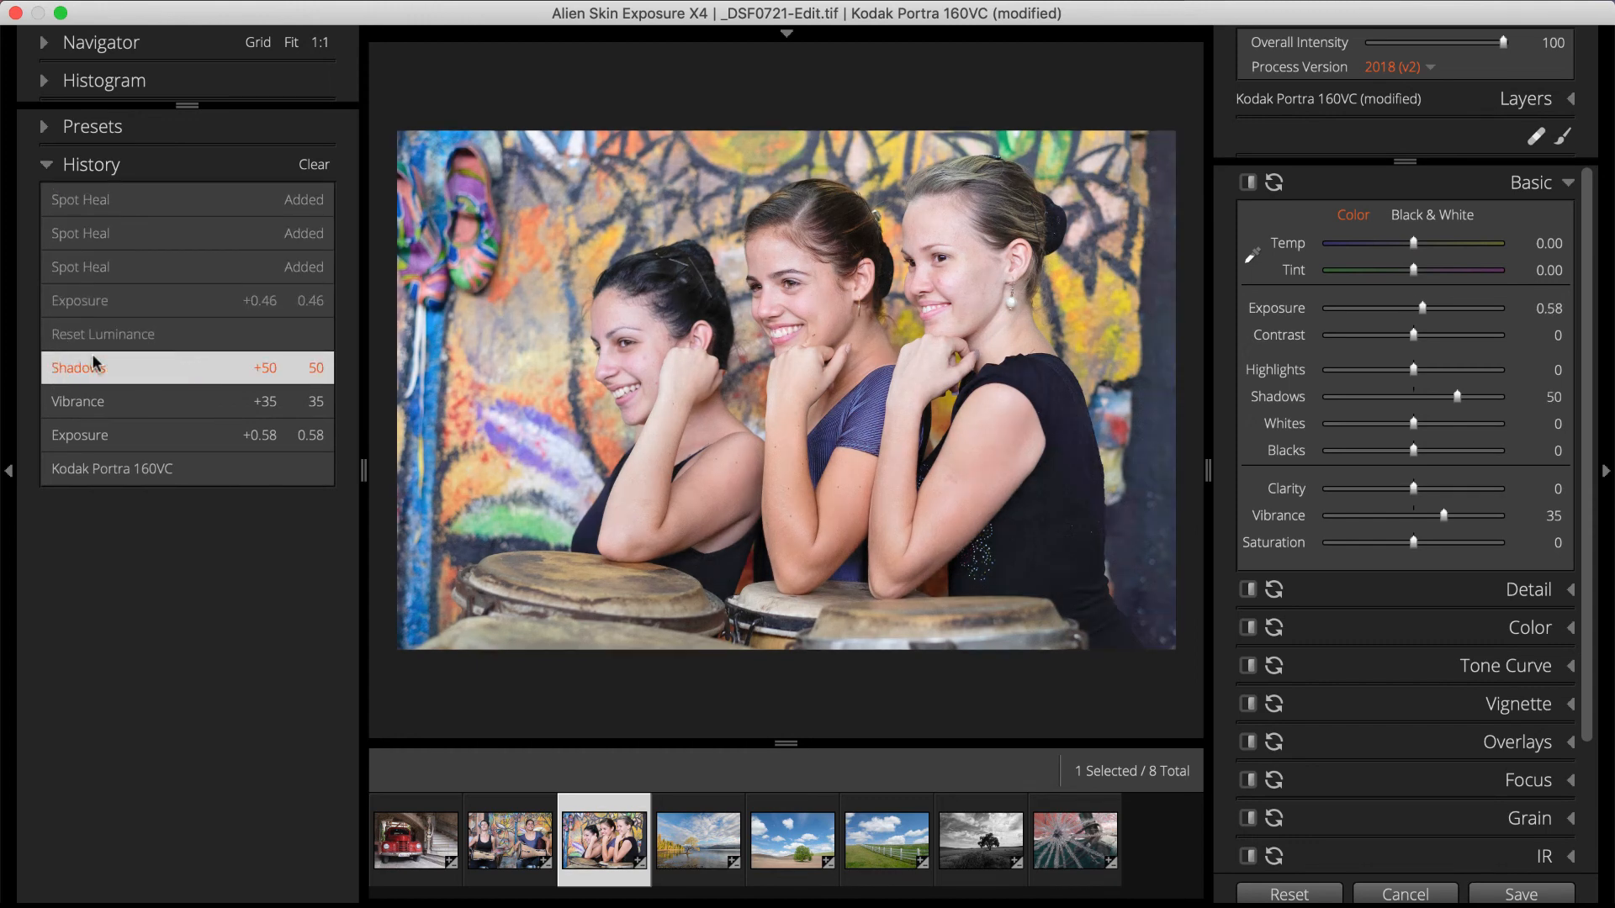
click(98, 402)
click(102, 433)
click(107, 463)
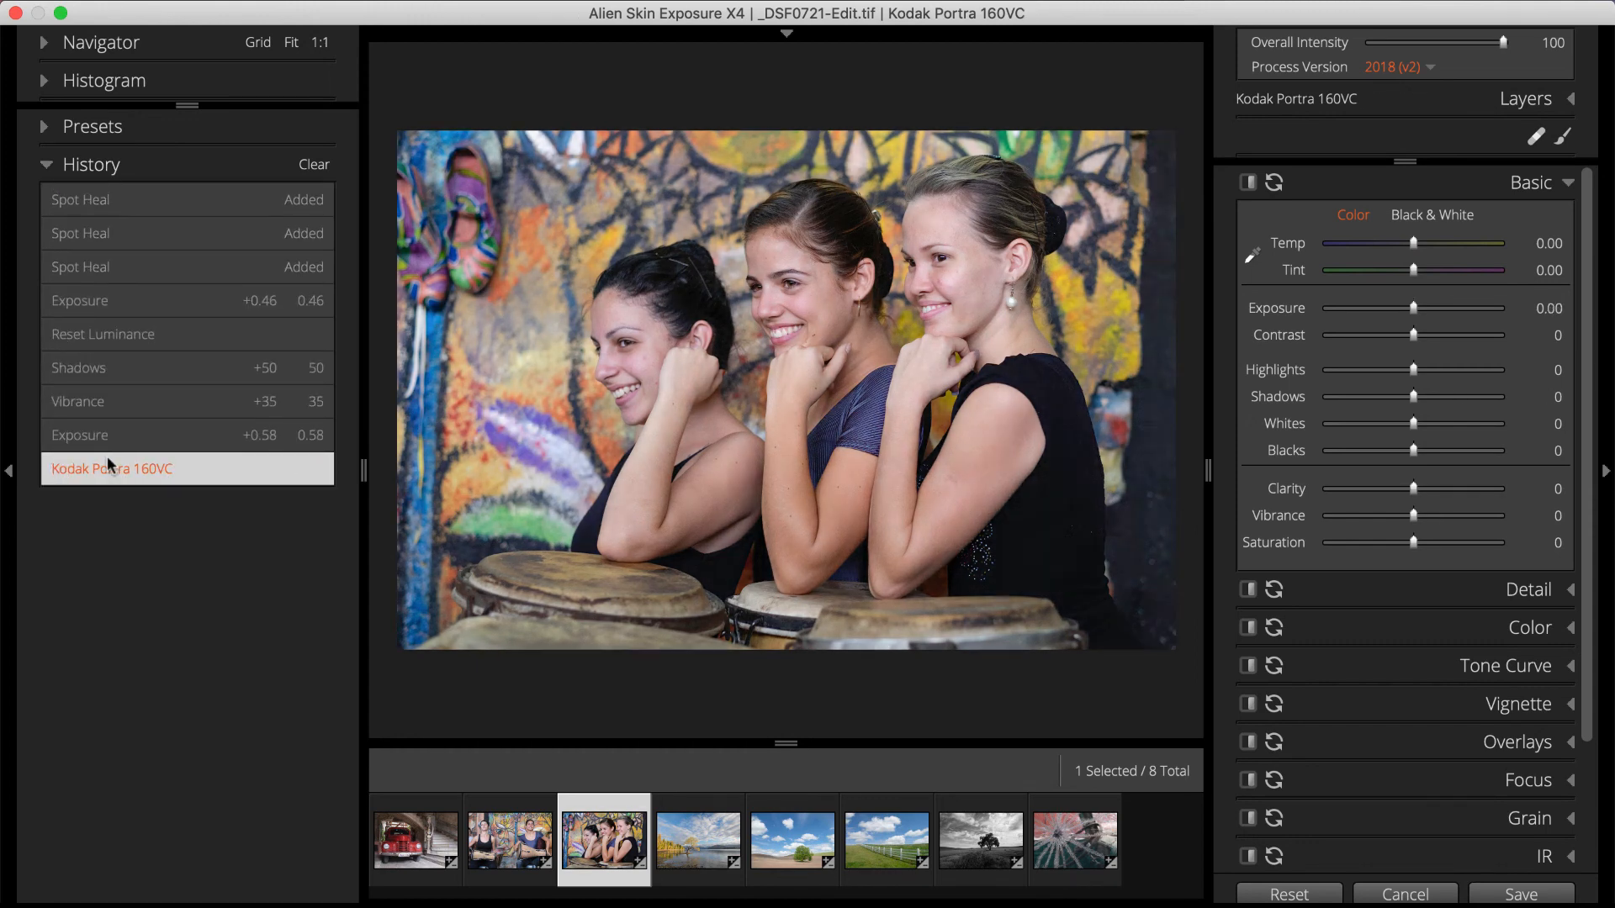
Return the portrait to its second Spot Heal history state and save all eight edited images back to Lightroom
click(173, 269)
click(192, 236)
click(206, 204)
click(202, 232)
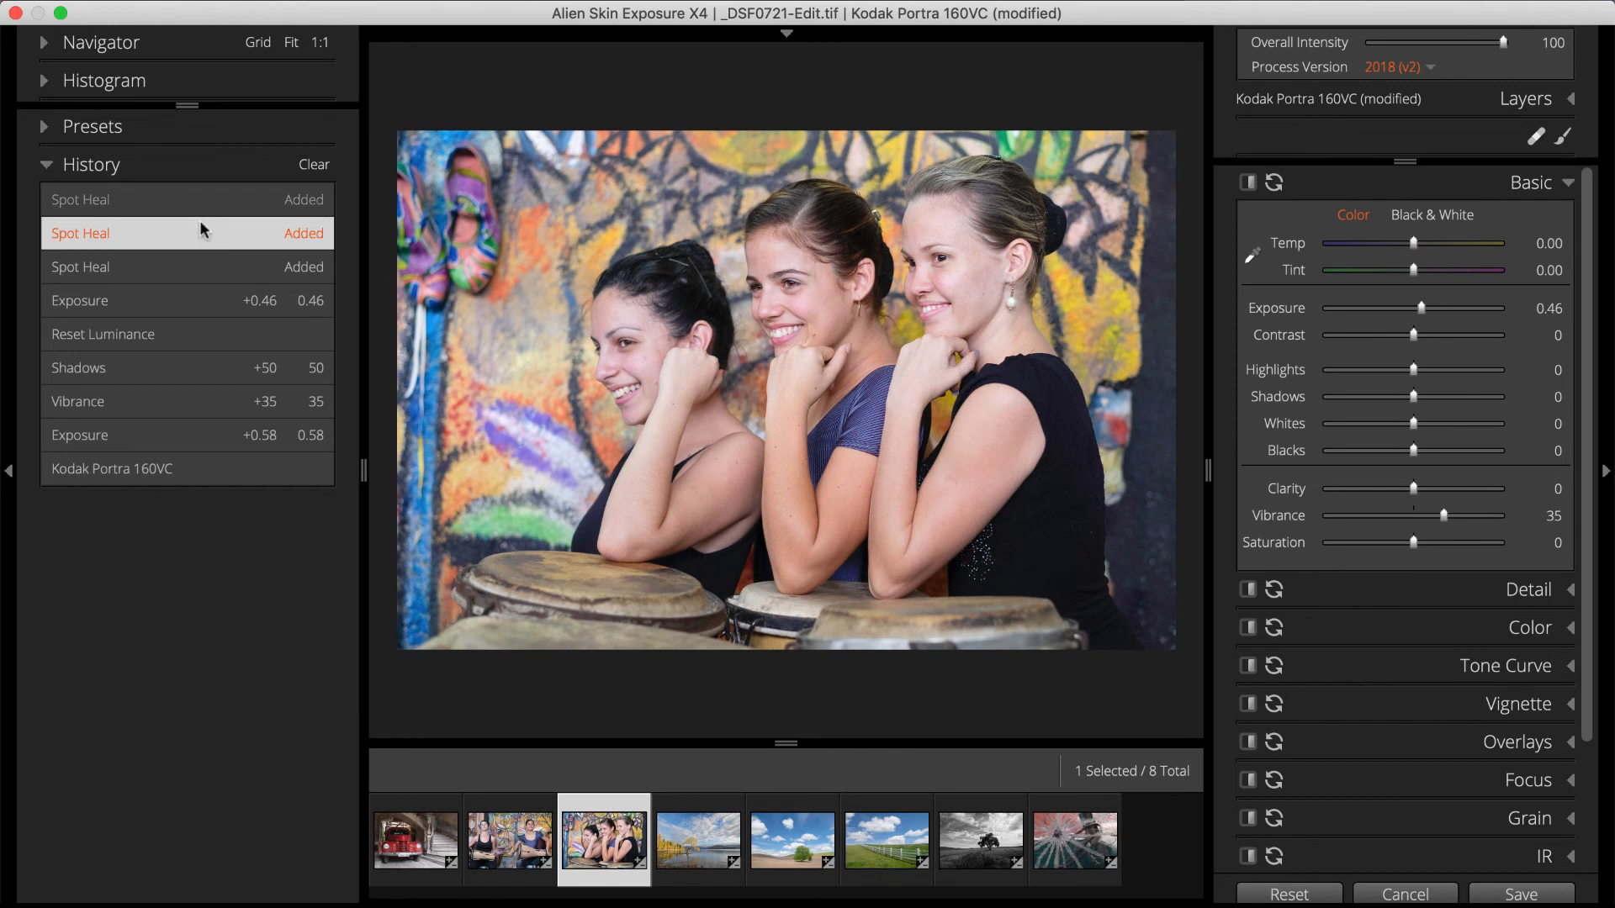
click(1515, 895)
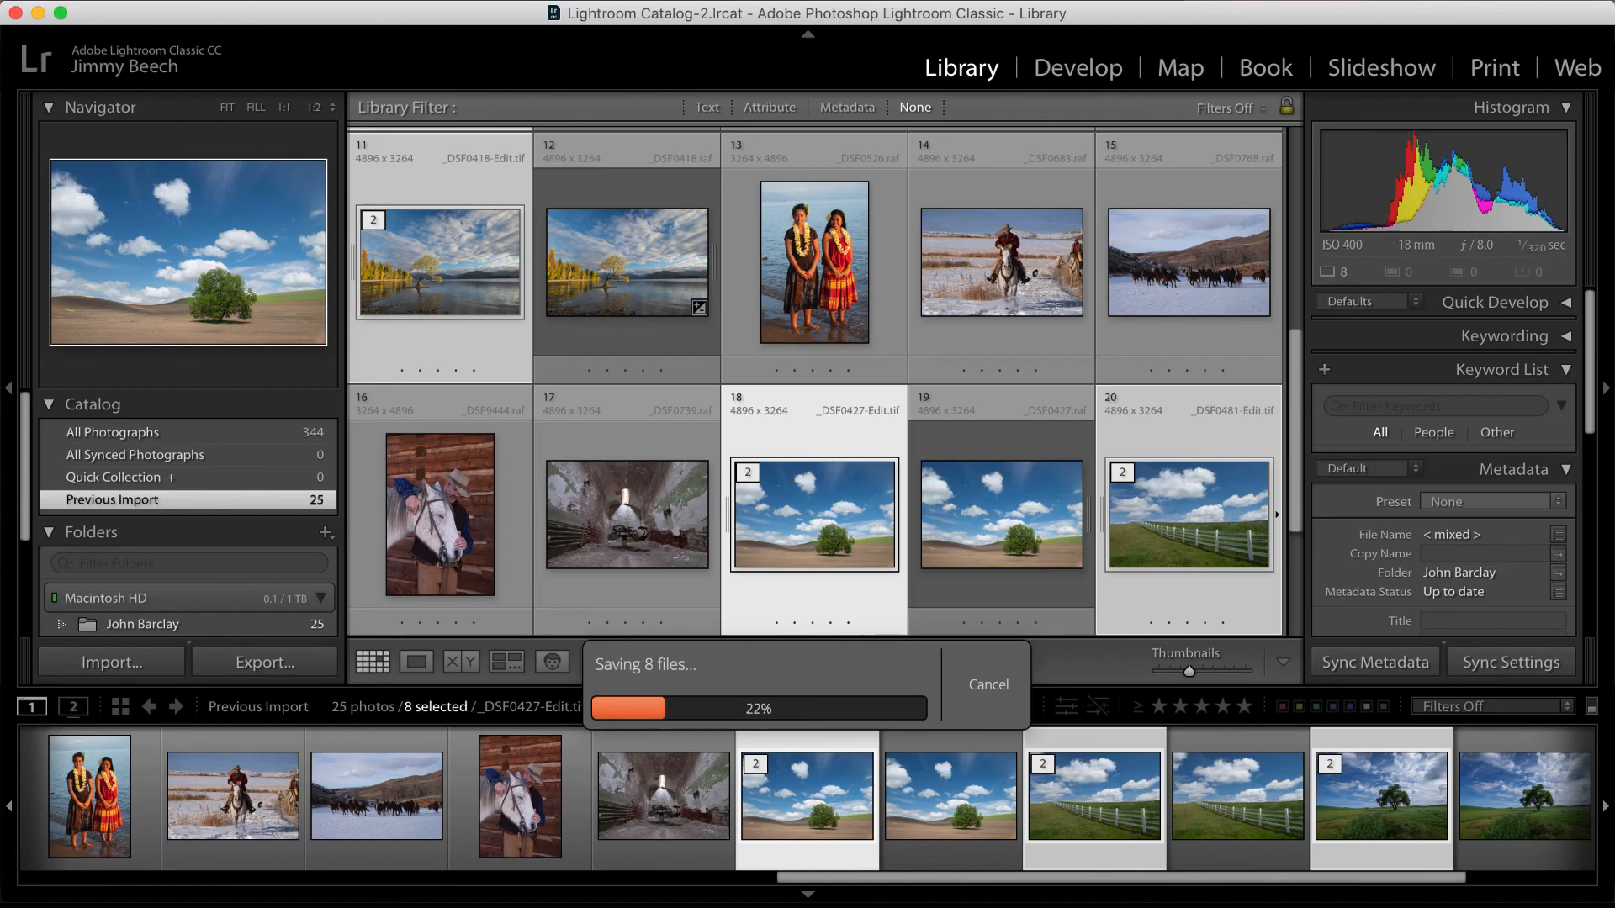